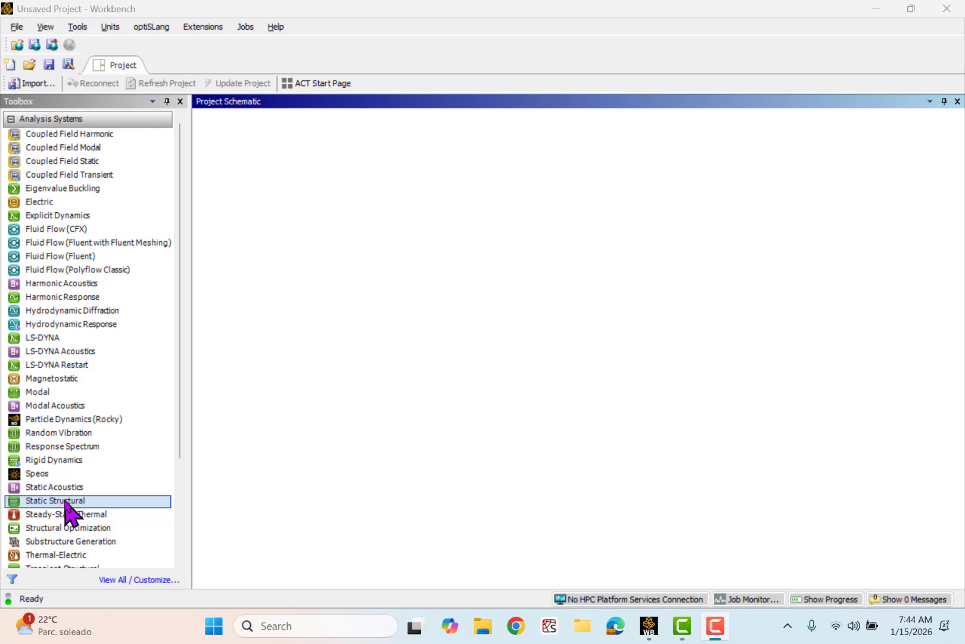
- Add a Static Structural analysis system to the project schematic and create a new DesignModeler geometry for it
left_click_drag(64, 500, 283, 180)
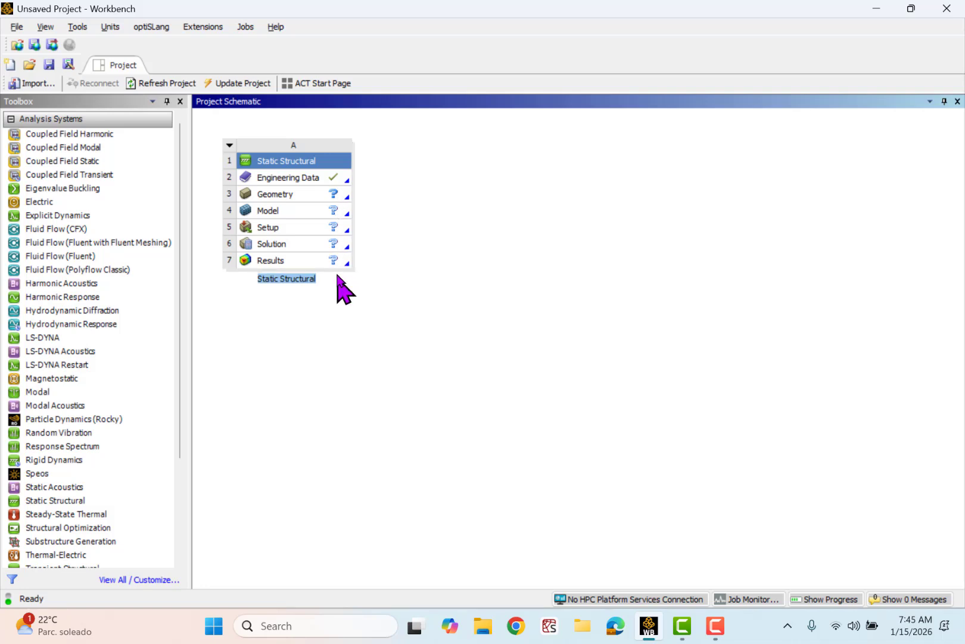
left_click(295, 196)
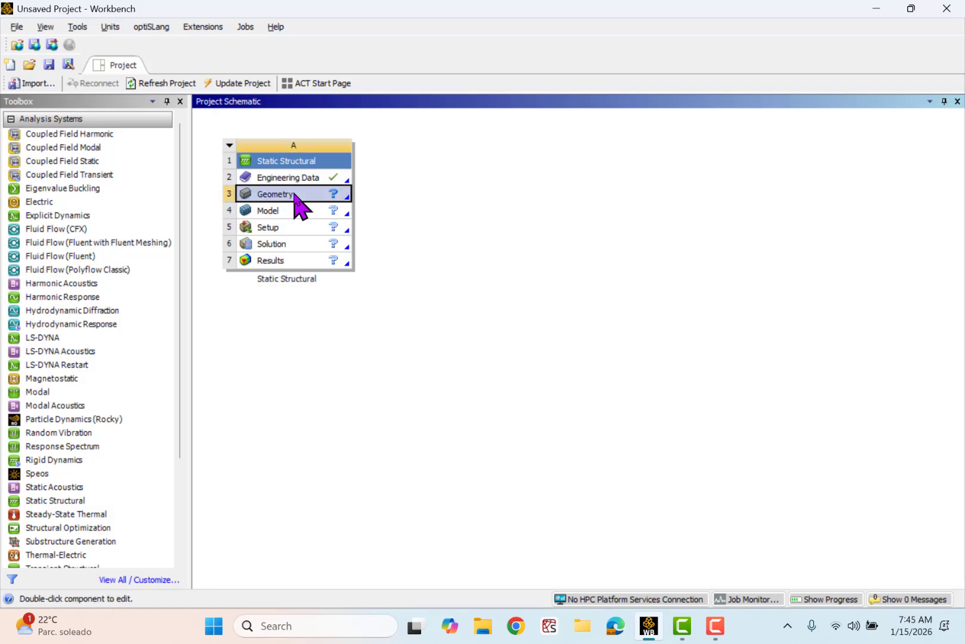
right_click(295, 197)
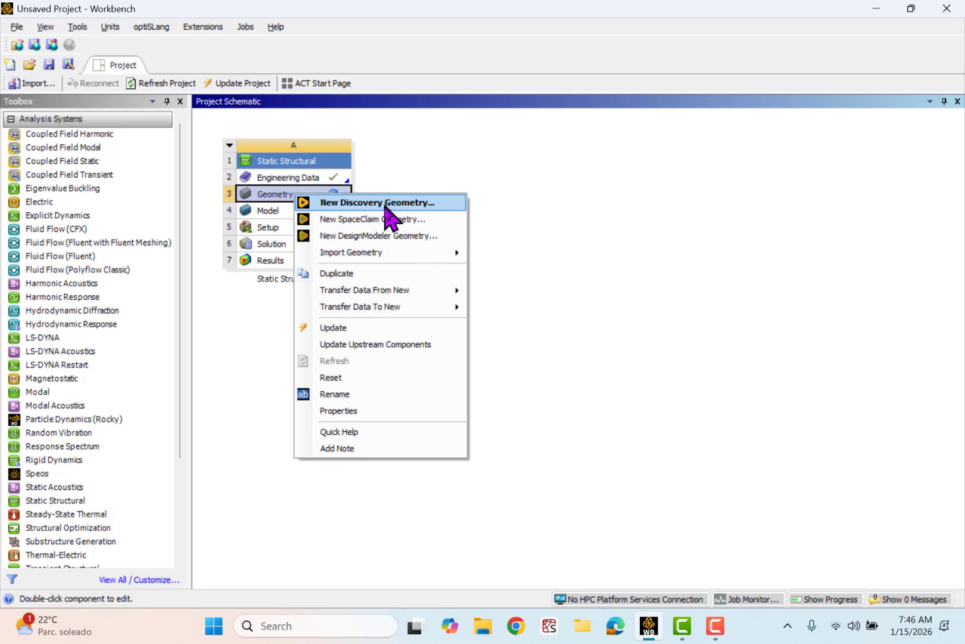
mouse_move(392, 250)
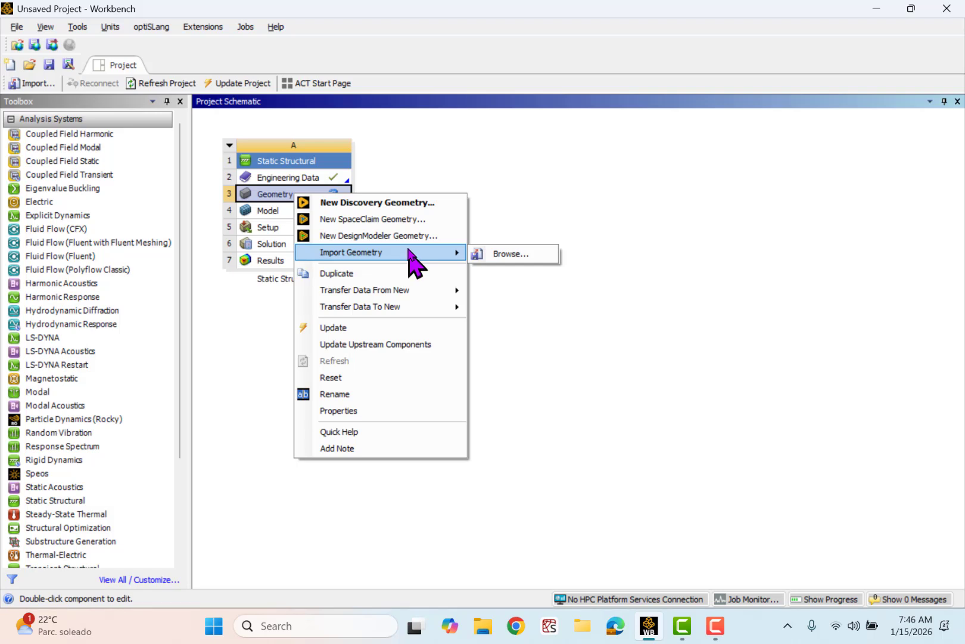
left_click(410, 235)
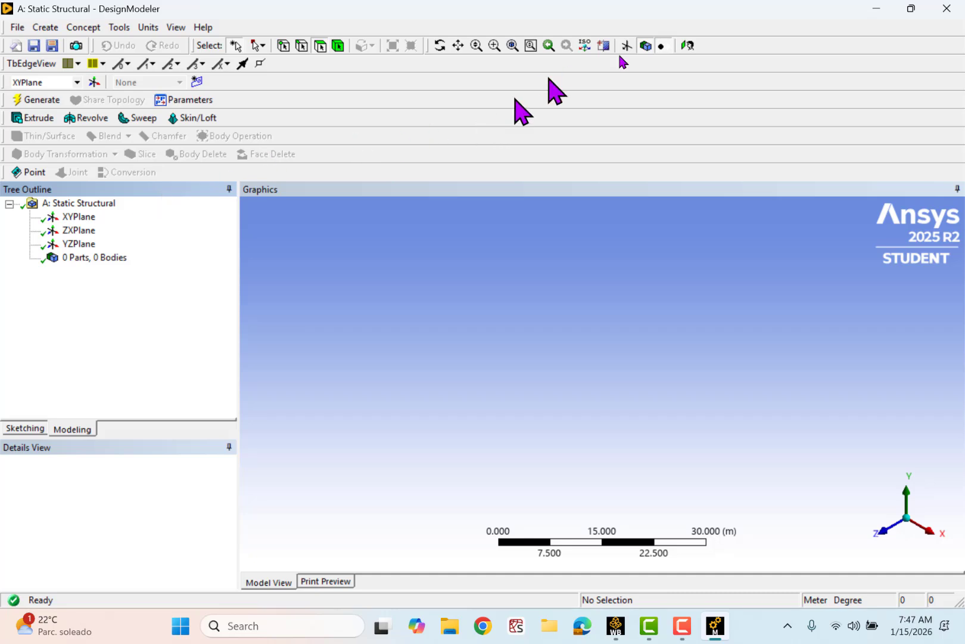
- Face the ZX plane and sketch a rectangle about 17.7 m wide and 26.1 m high, starting next to the origin
left_click(688, 46)
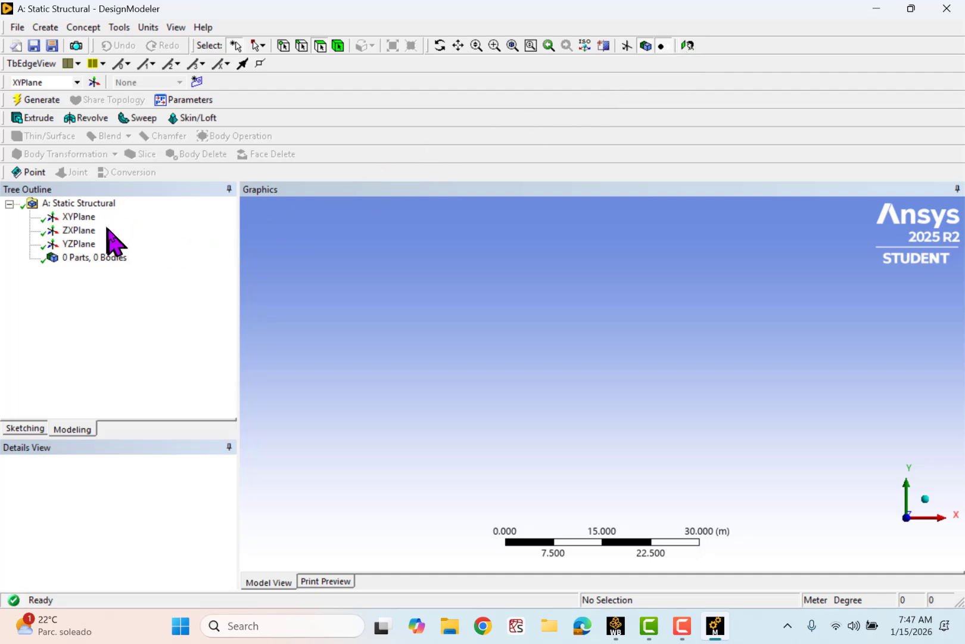
left_click(84, 232)
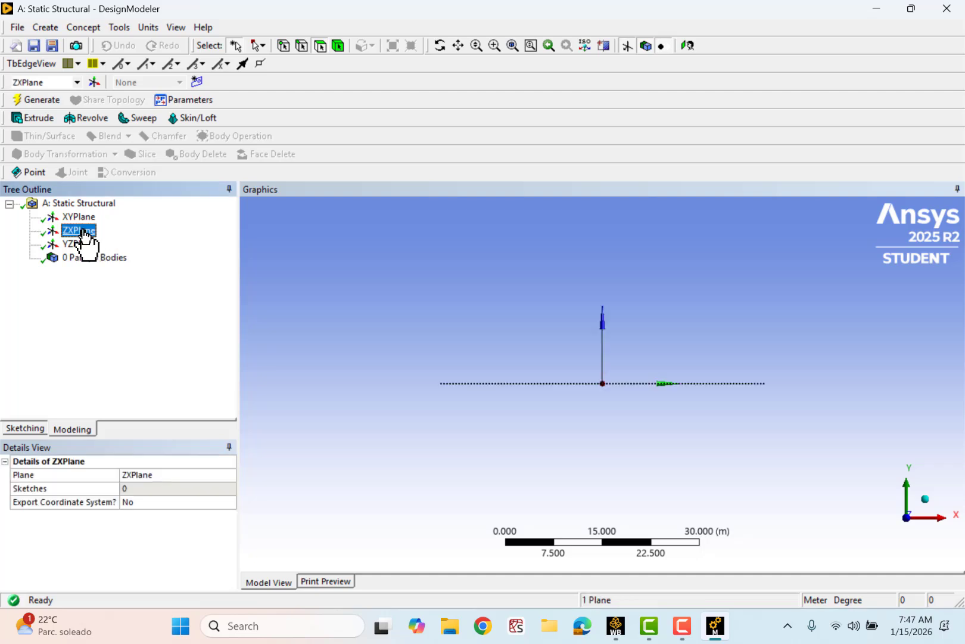
left_click(689, 45)
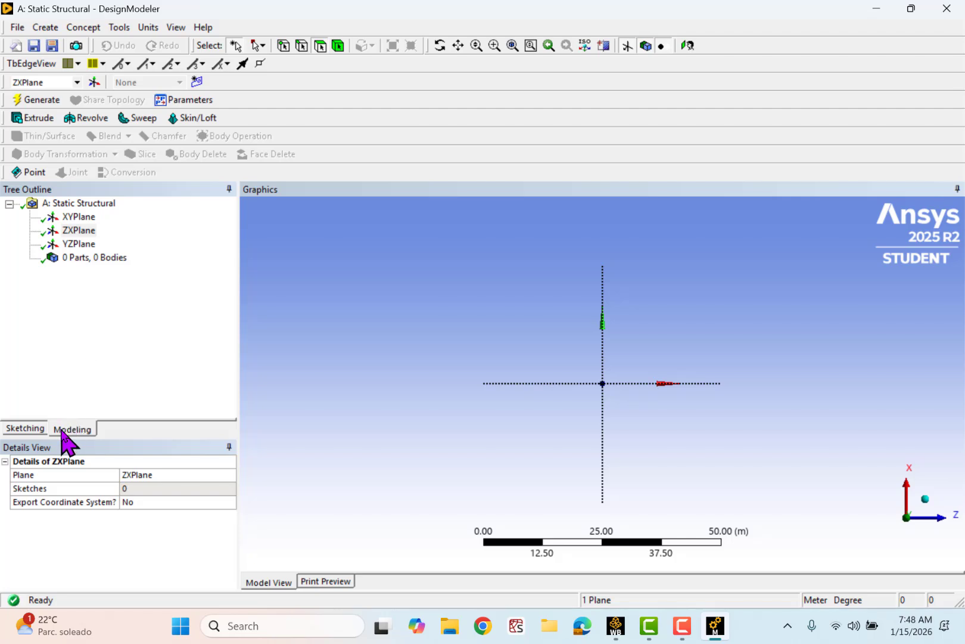
left_click(24, 429)
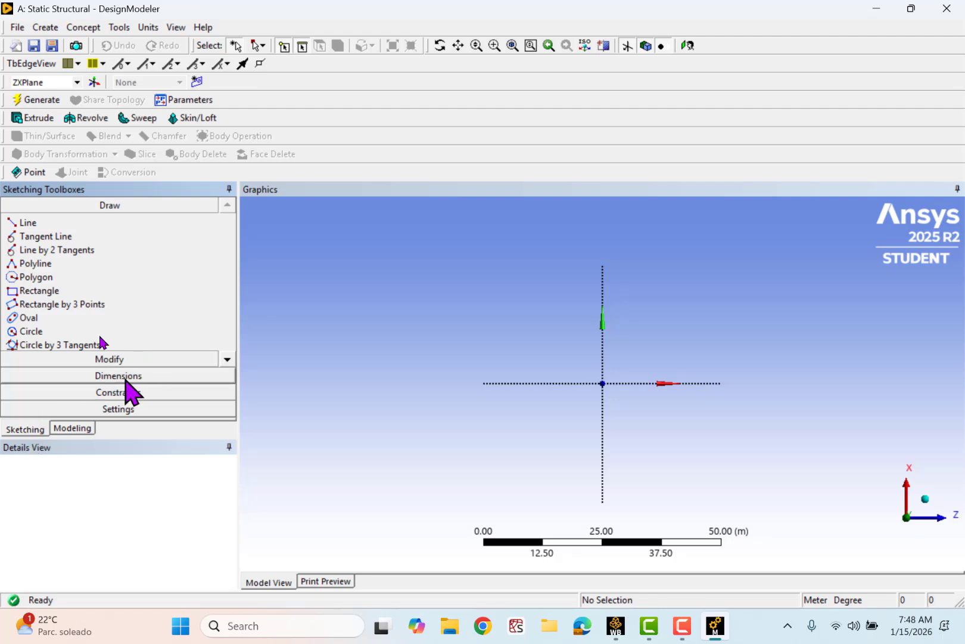
left_click(48, 290)
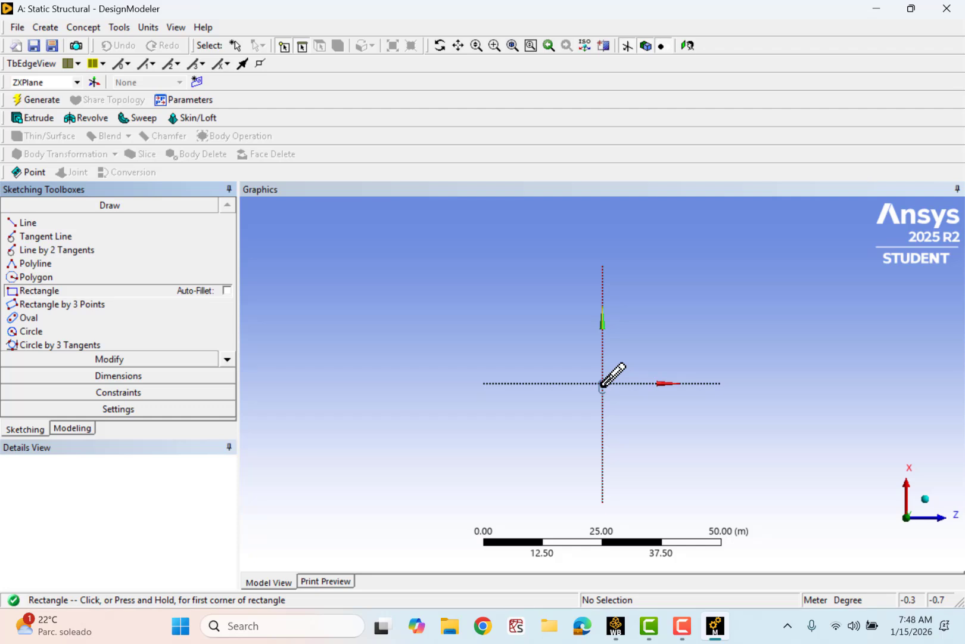
left_click(602, 383)
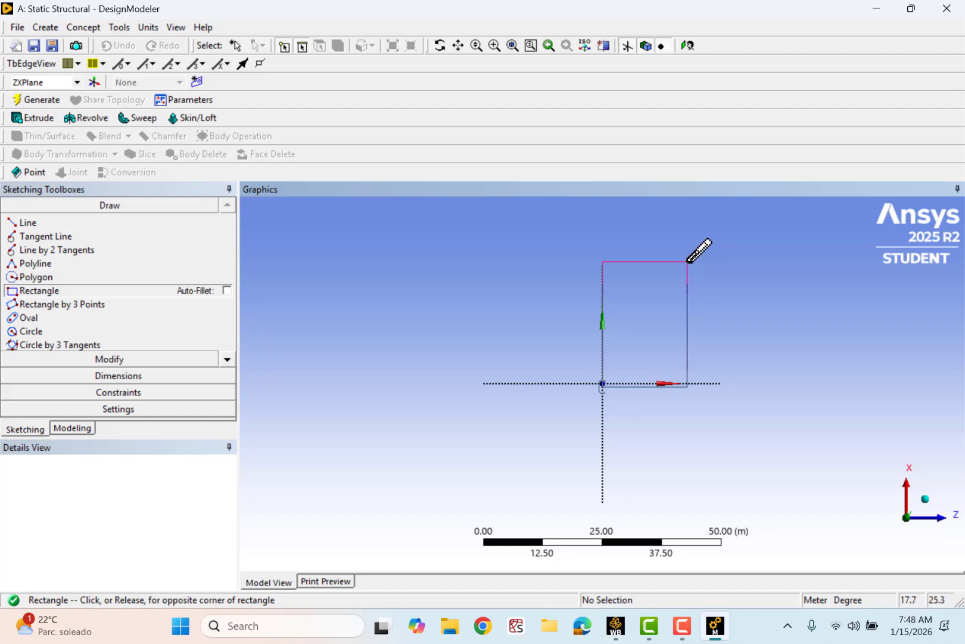
left_click(688, 261)
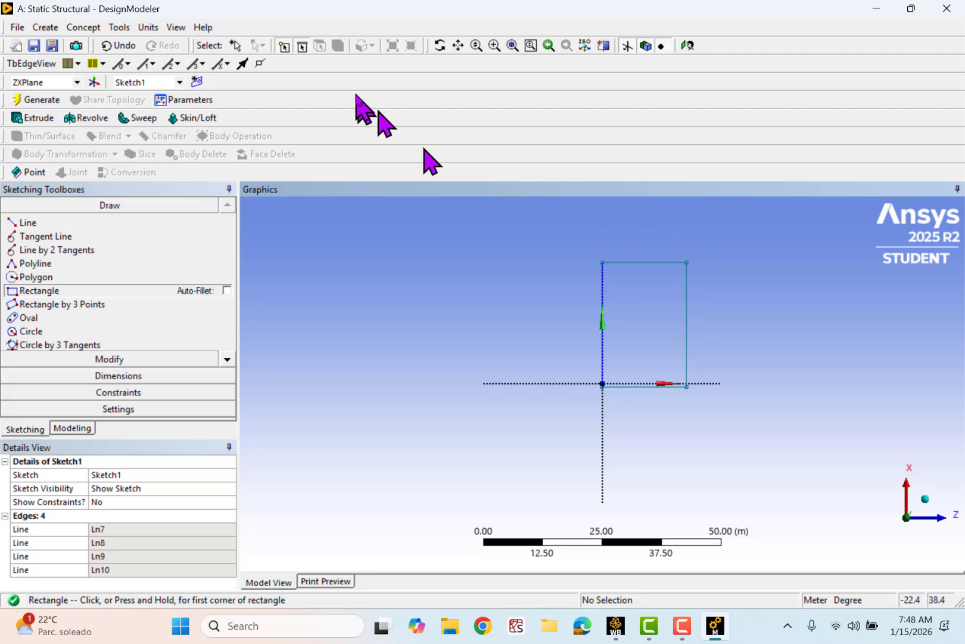
- Choose Meter as the length unit and dimension the rectangle's vertical side and its upper edge
left_click(149, 28)
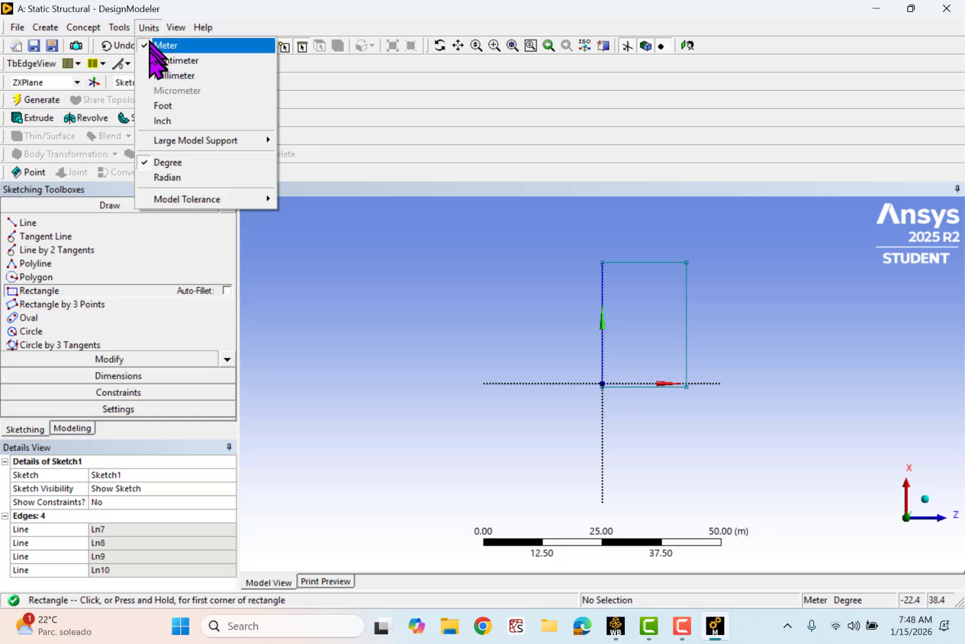
left_click(215, 47)
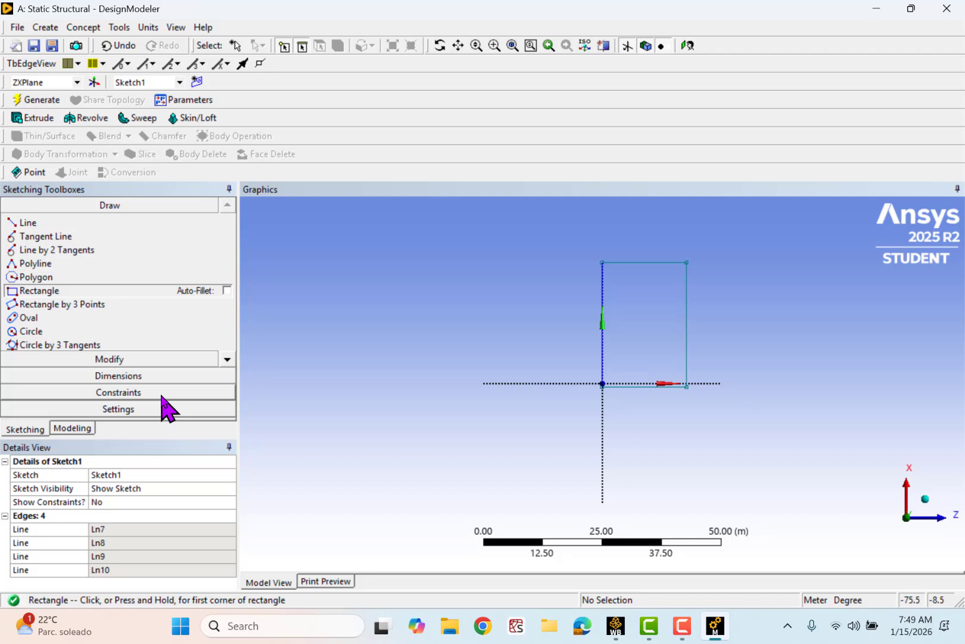
left_click(136, 376)
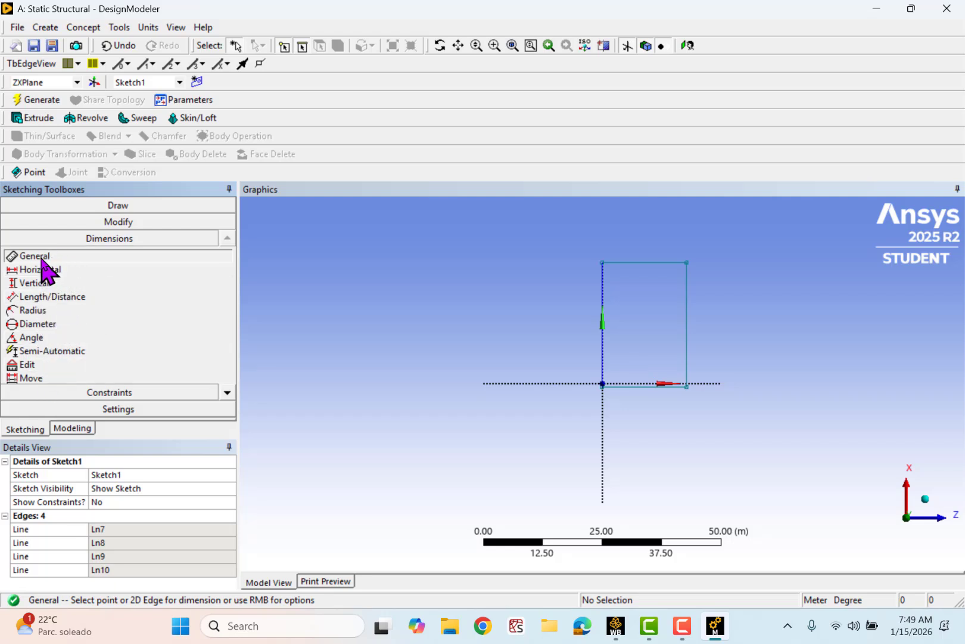
left_click(686, 364)
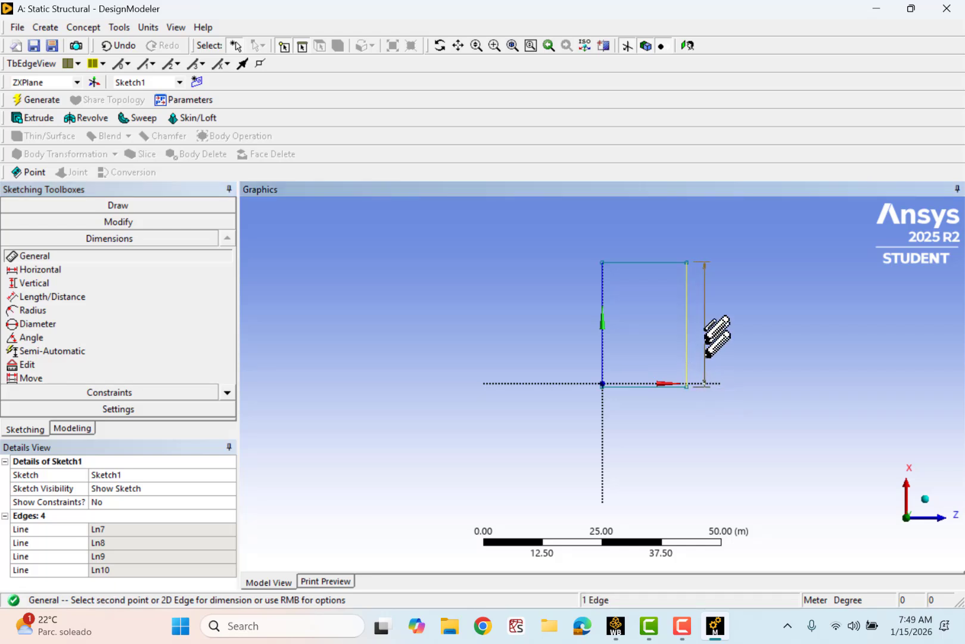
left_click(705, 321)
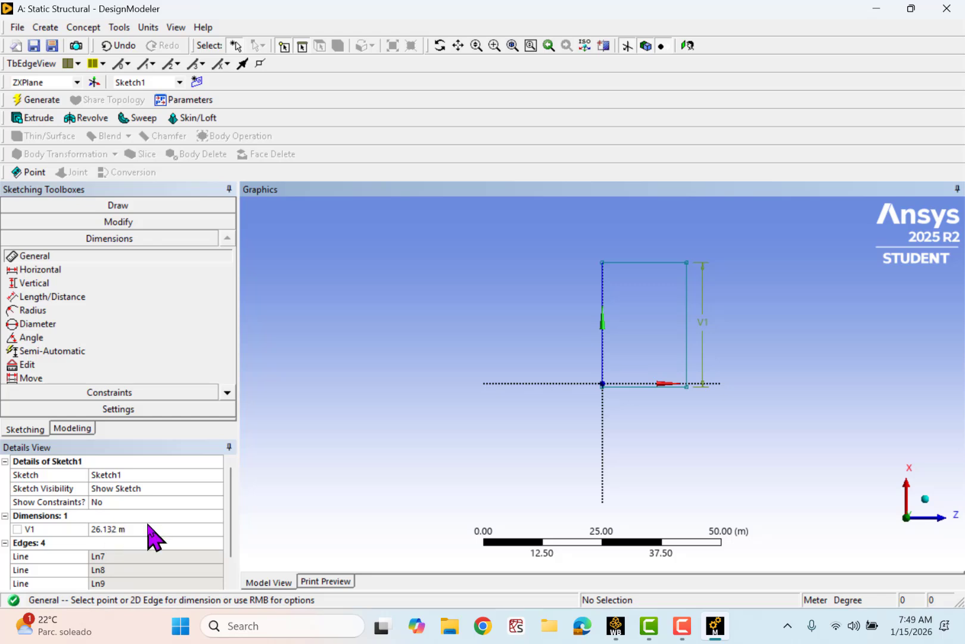
left_click(651, 263)
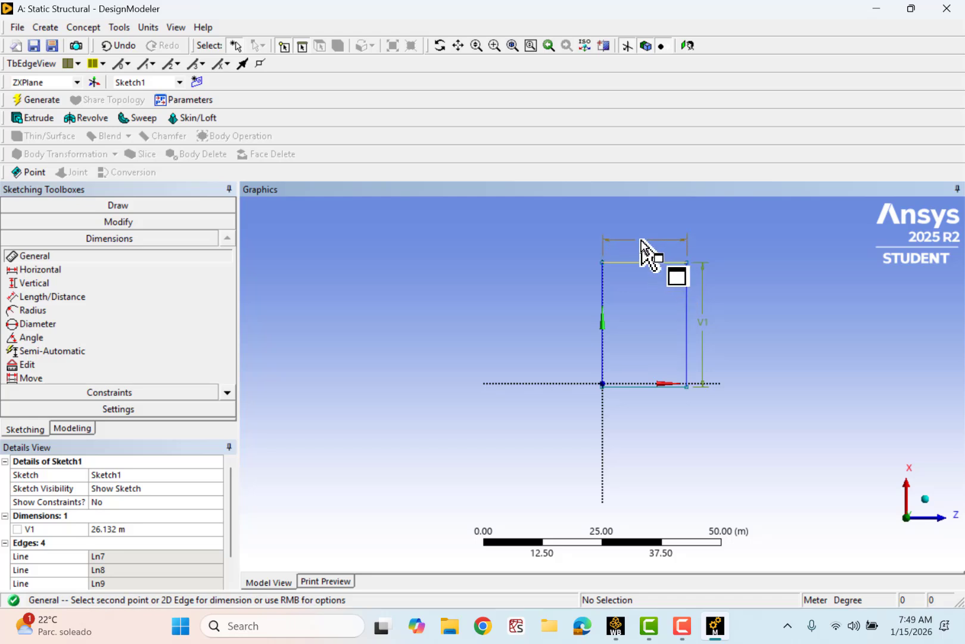
left_click(641, 240)
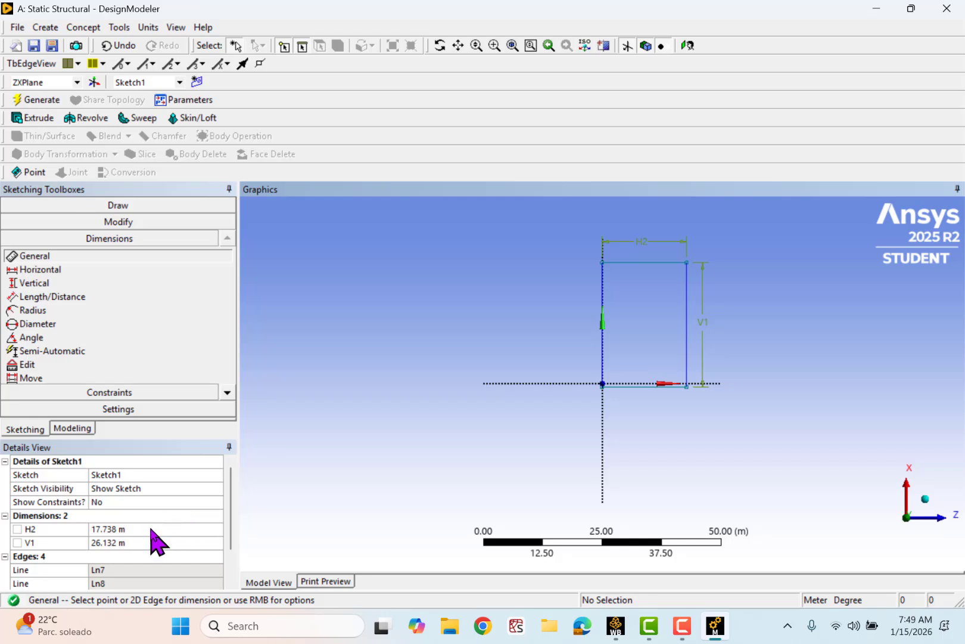
- Set the rectangle's horizontal dimension to 1 m and its vertical dimension to 2 m
left_click(151, 528)
type("1")
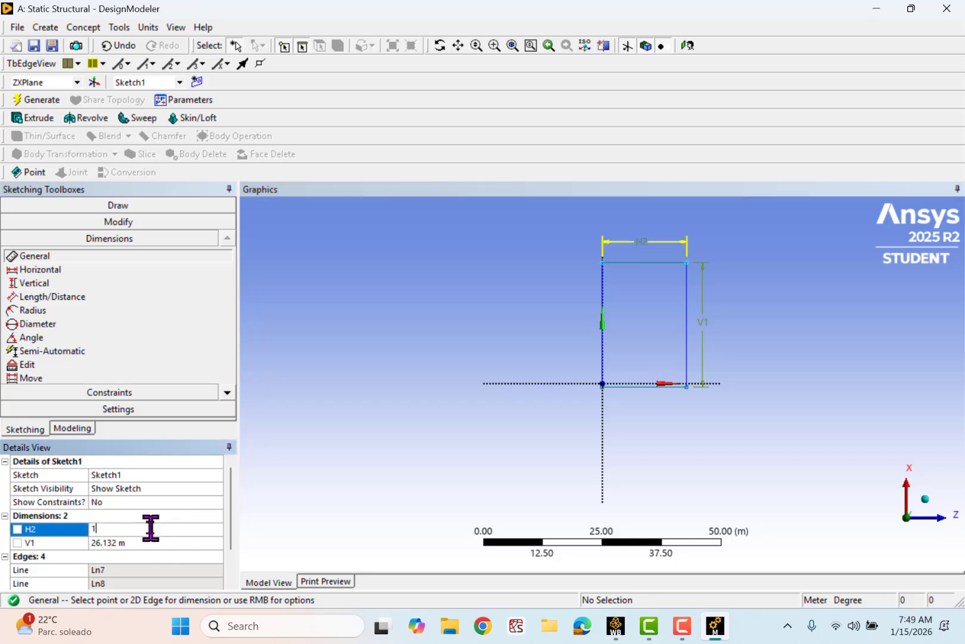
left_click(142, 542)
type("2")
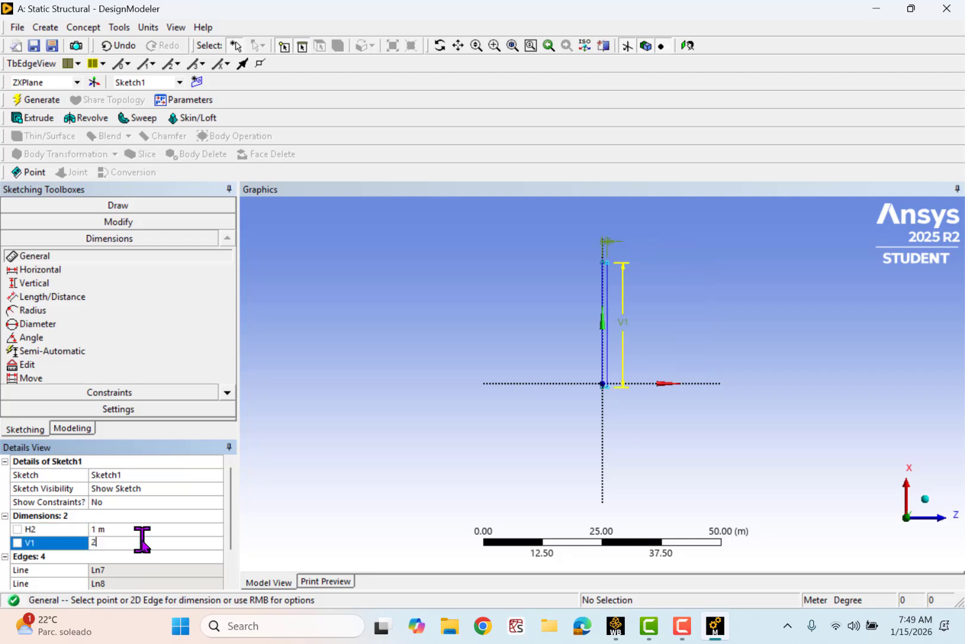
key("Return")
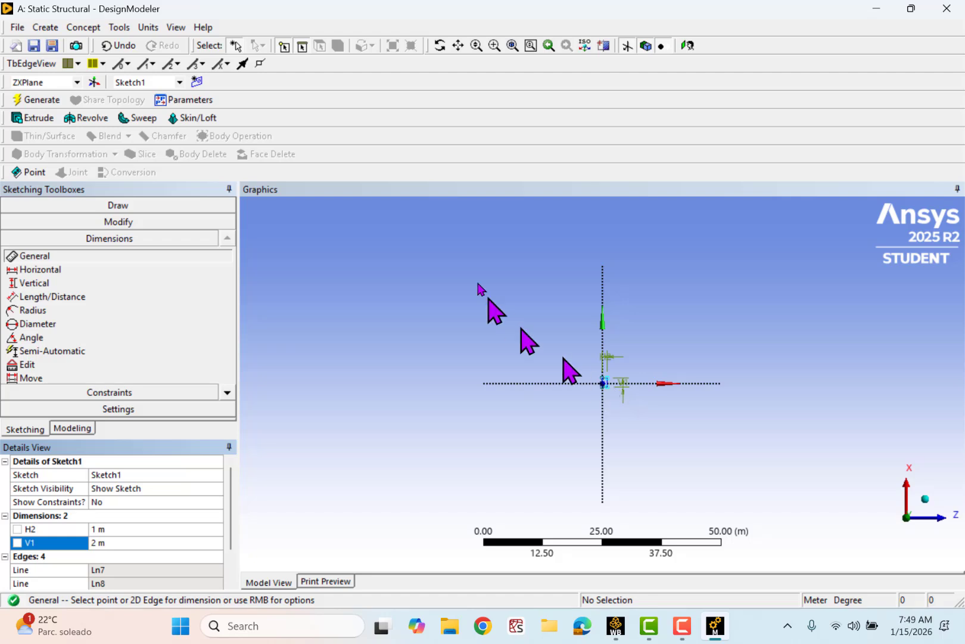
- Move the vertical and horizontal dimension labels close to the edges of the resized rectangle
left_click(512, 45)
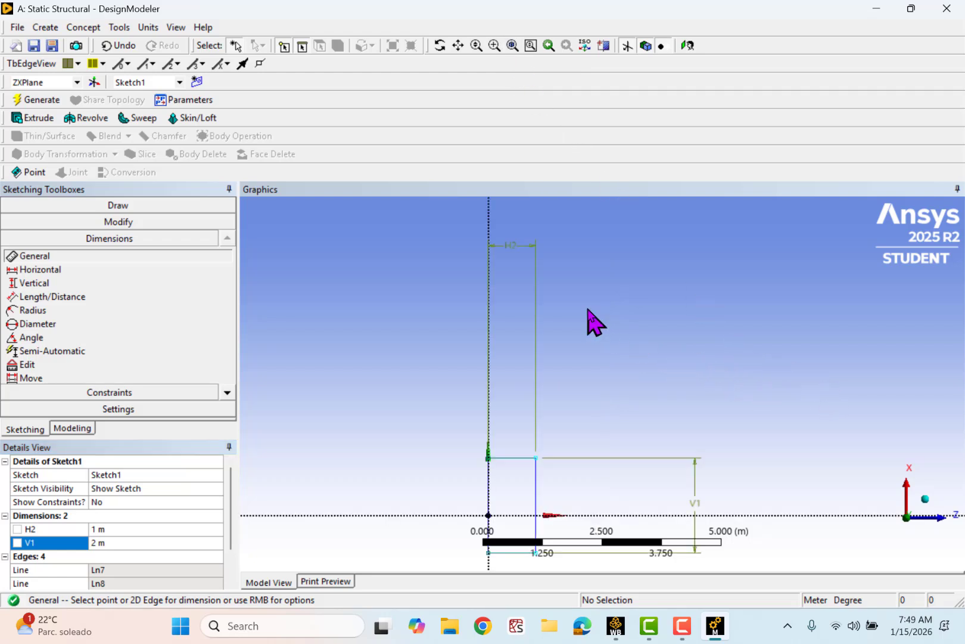
left_click(37, 379)
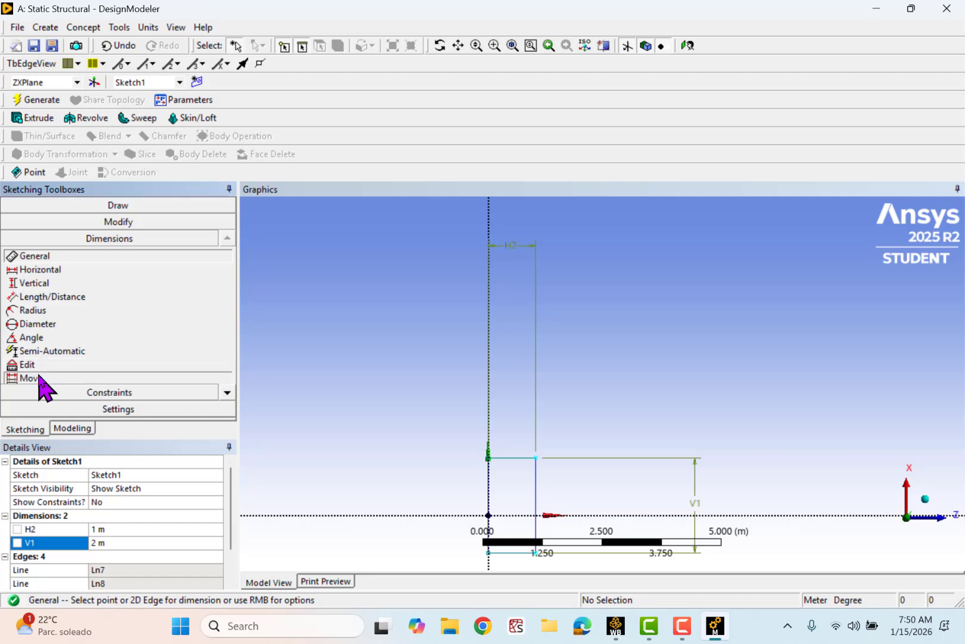
left_click(696, 518)
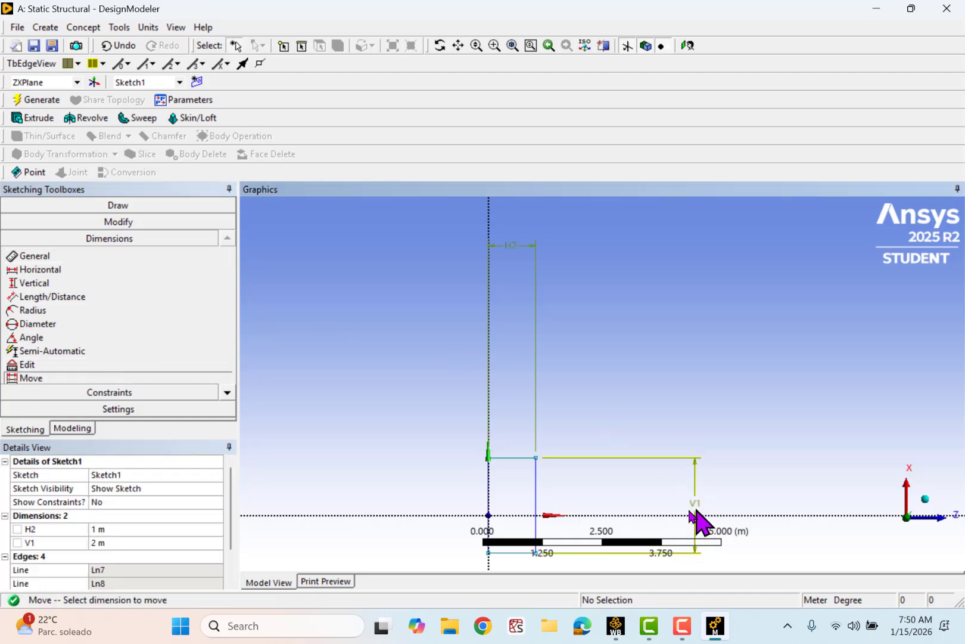
left_click(549, 523)
left_click(517, 261)
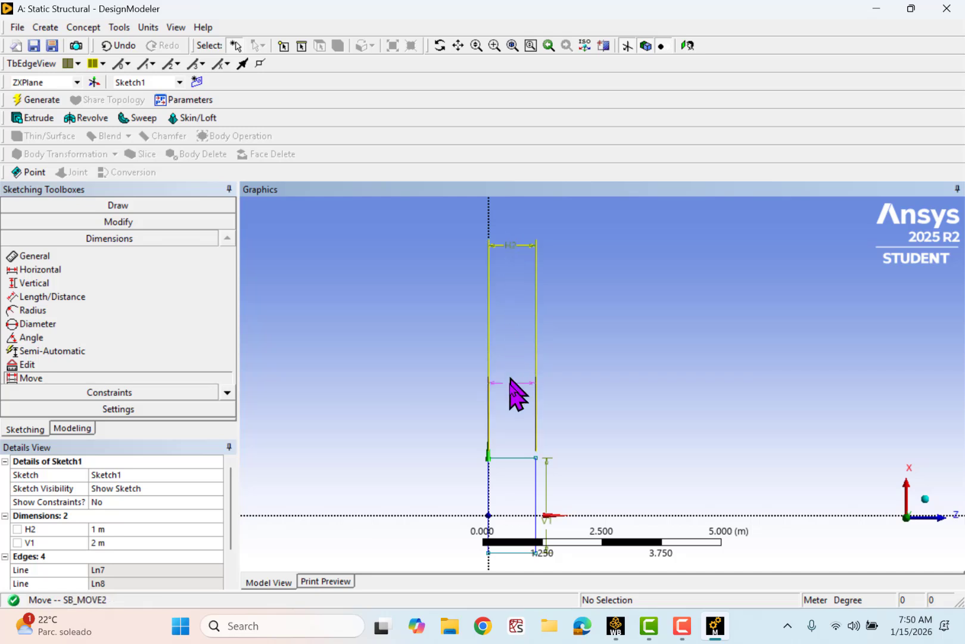
left_click(512, 458)
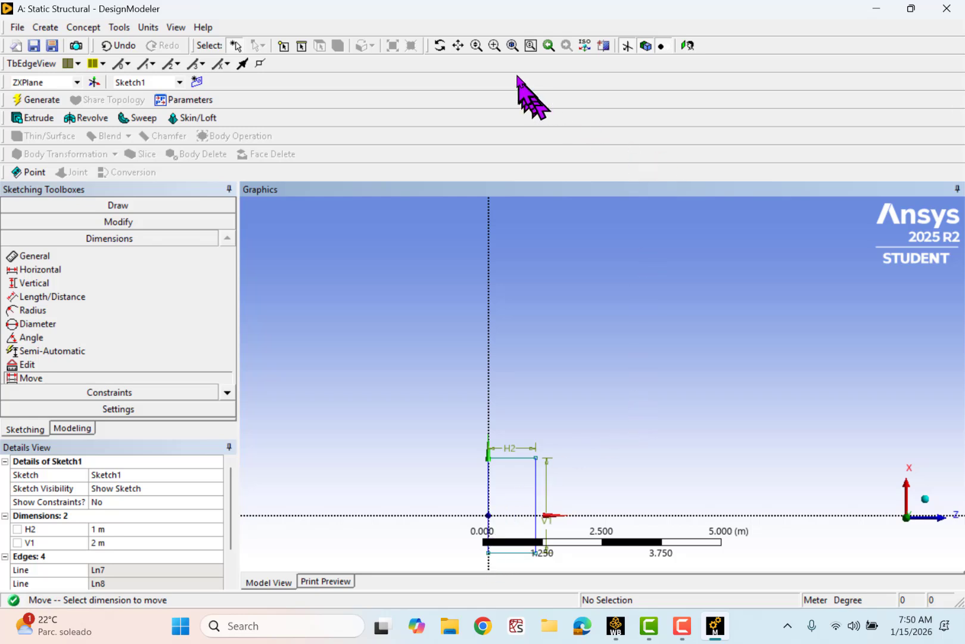
left_click(510, 45)
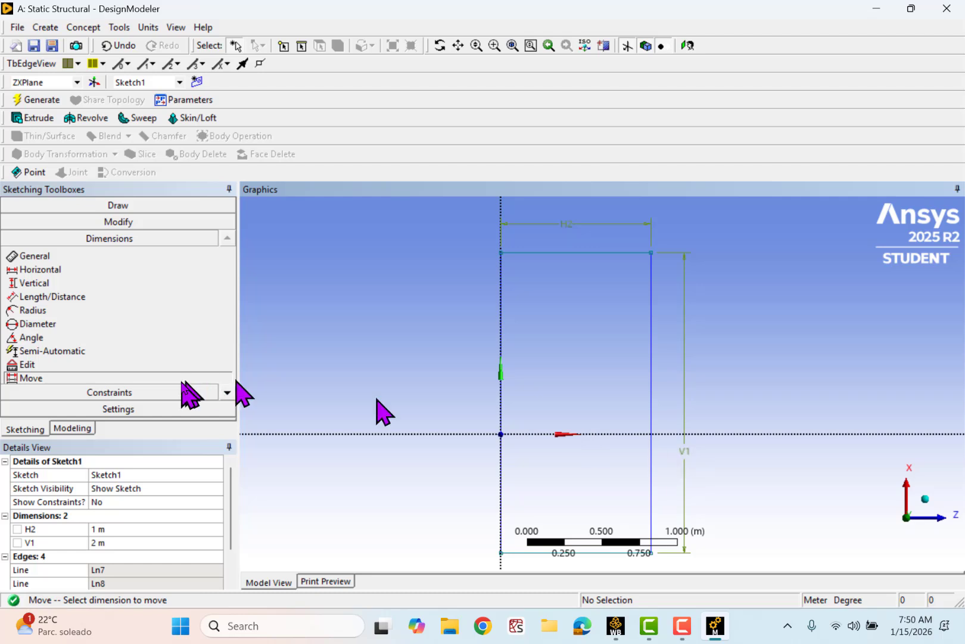
mouse_move(698, 438)
left_mouse_down()
mouse_move(682, 438)
mouse_move(670, 410)
left_mouse_up()
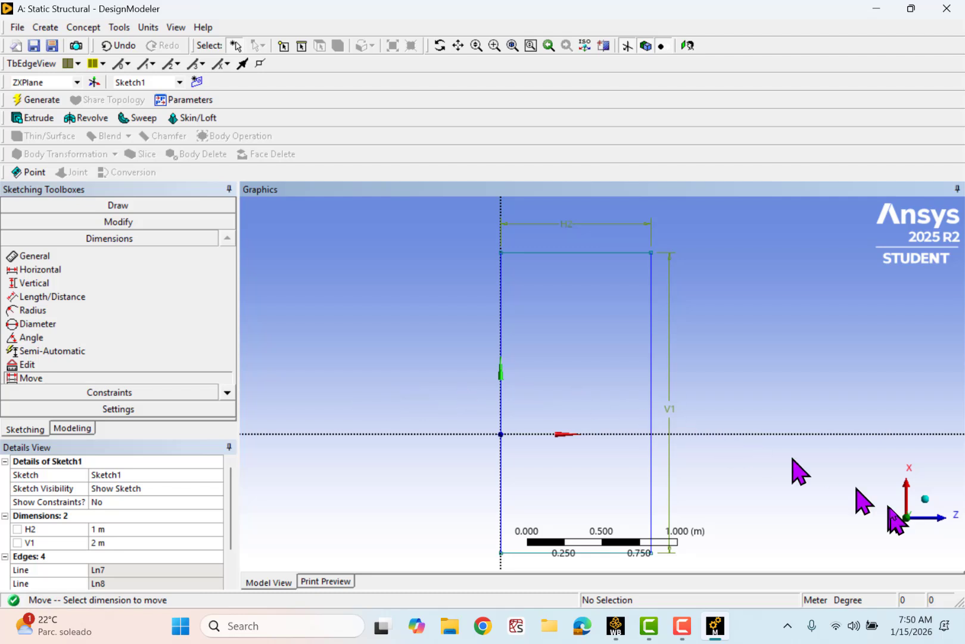
- Extrude the rectangle sketch to a depth of 0.1 m and generate the solid plate
left_click(926, 502)
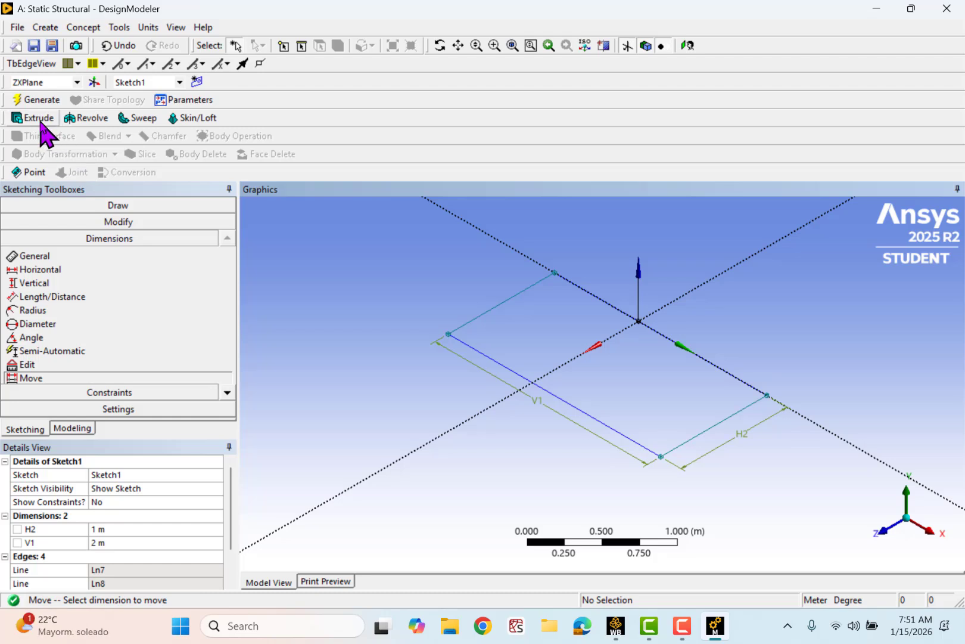
left_click(39, 118)
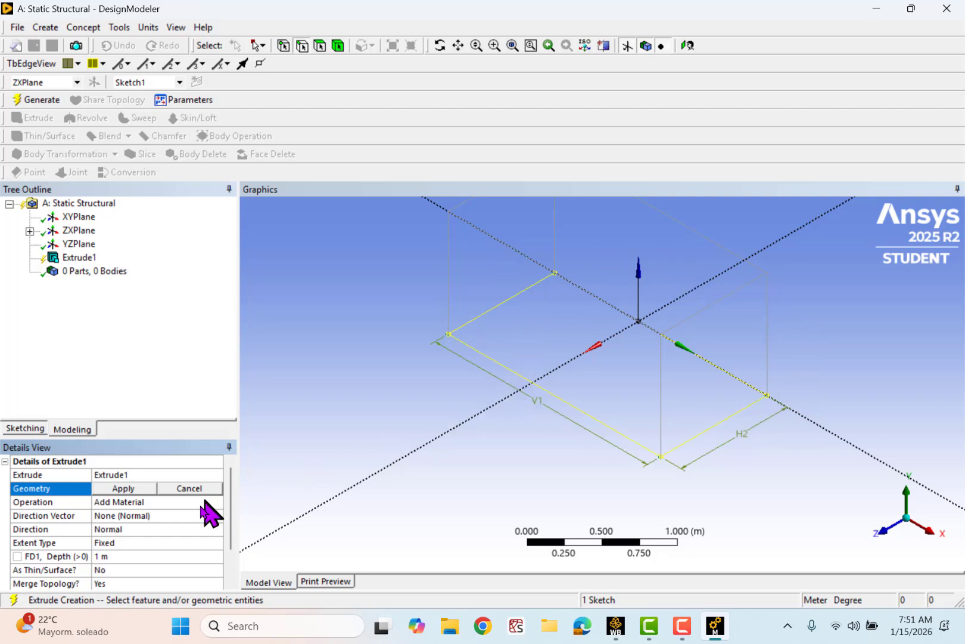
left_click(109, 556)
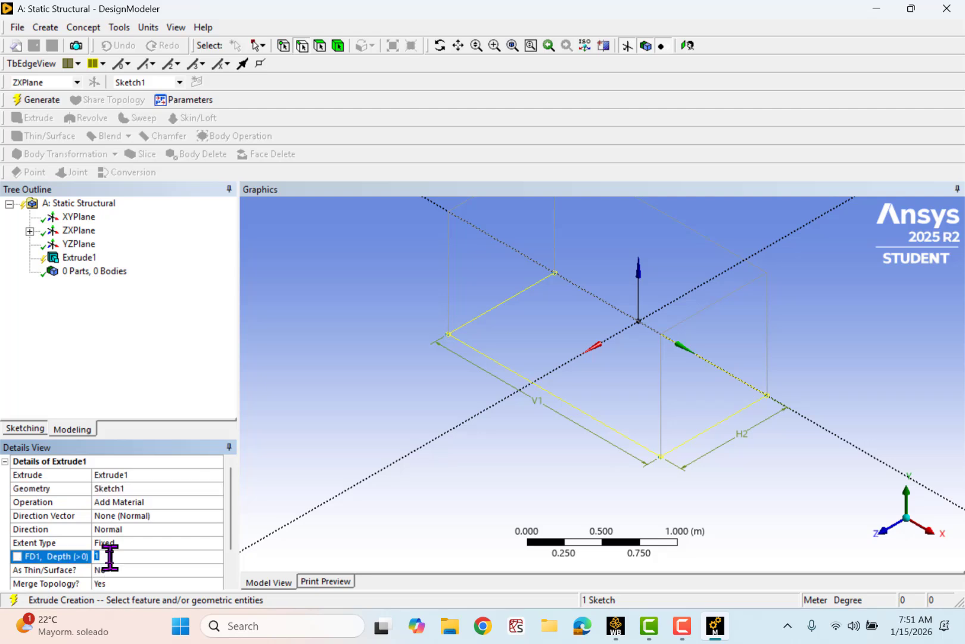
type("0.1")
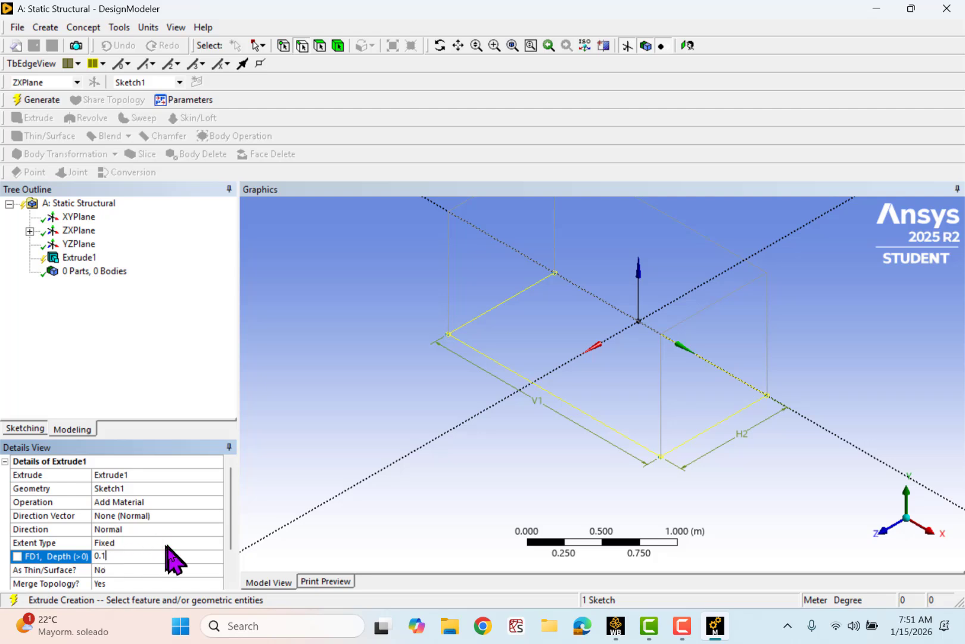
left_click(153, 341)
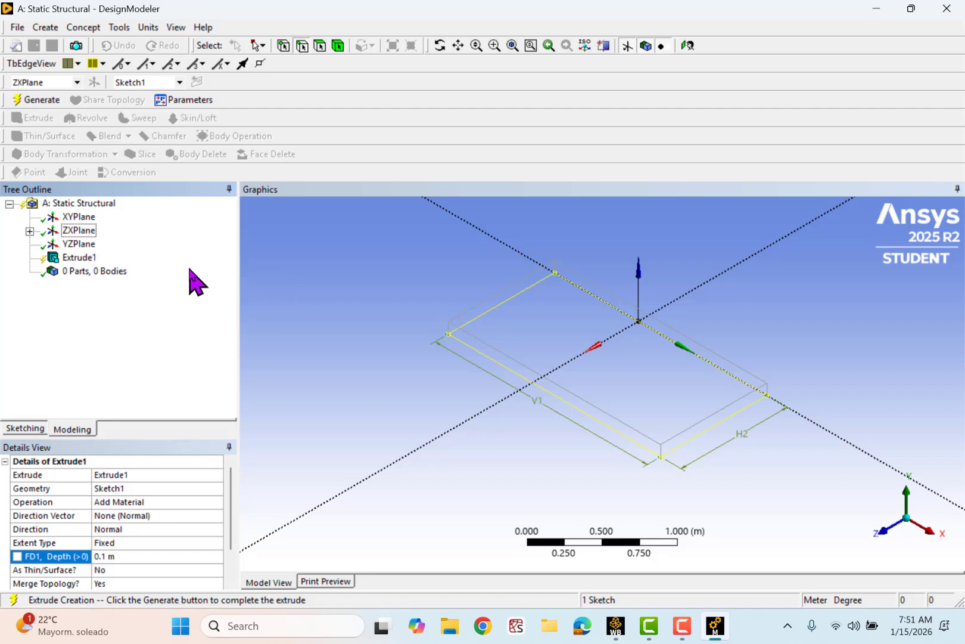
left_click(40, 99)
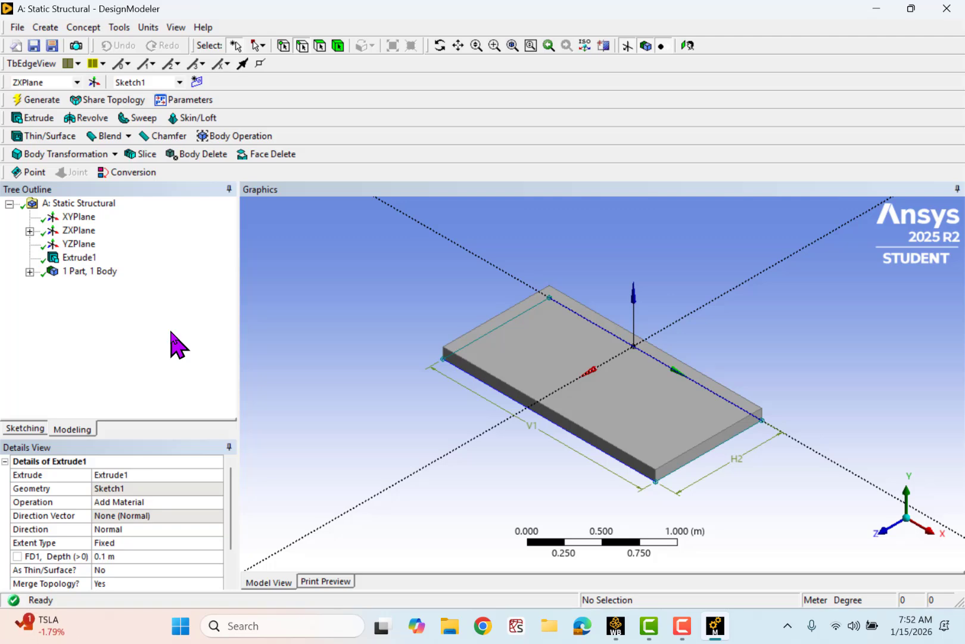
- Save the Workbench project to the Desktop under the file name example_plate
left_click(35, 46)
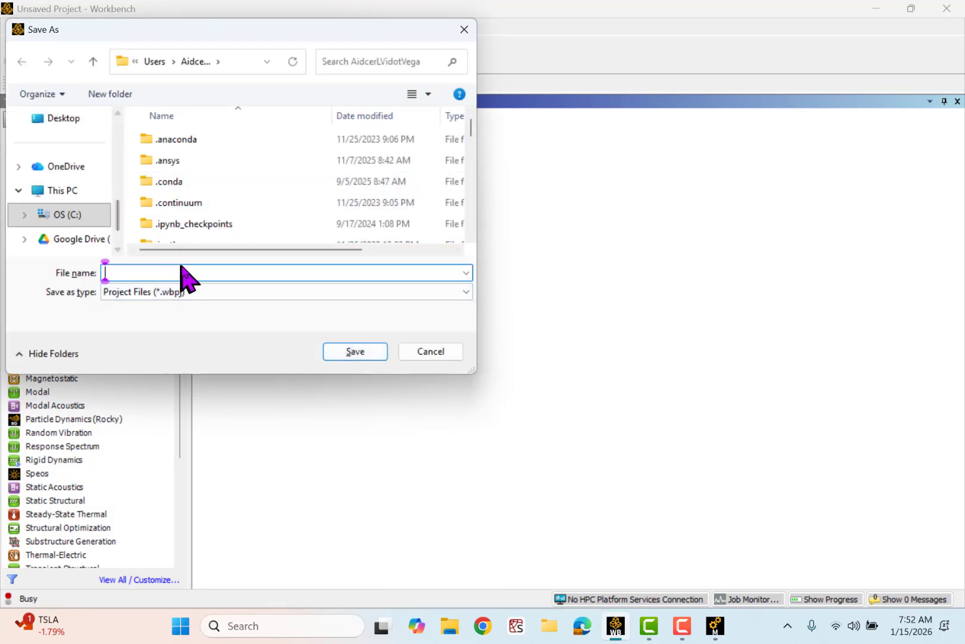
left_click(62, 118)
left_click(119, 271)
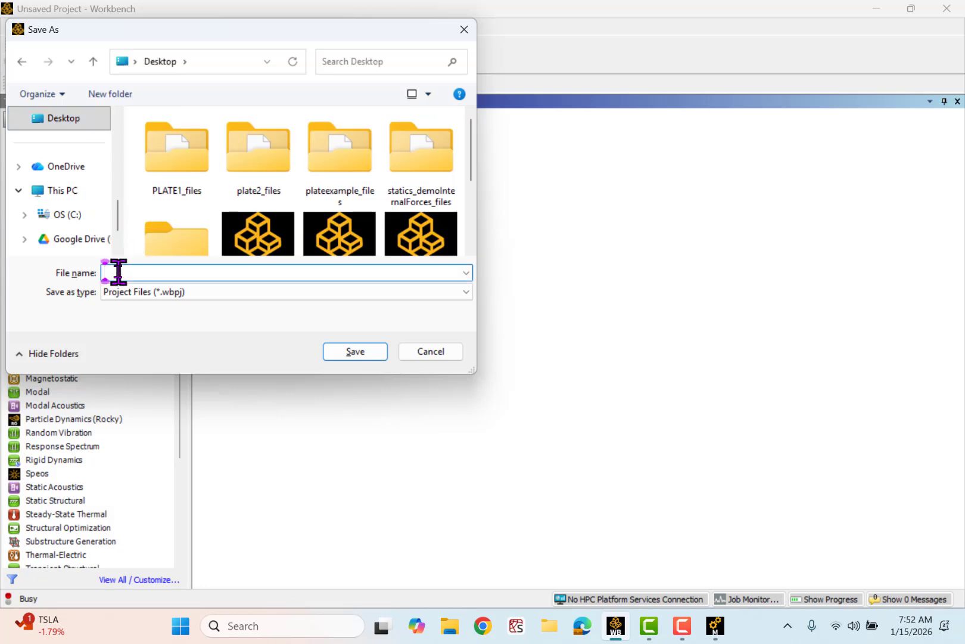
type("examp")
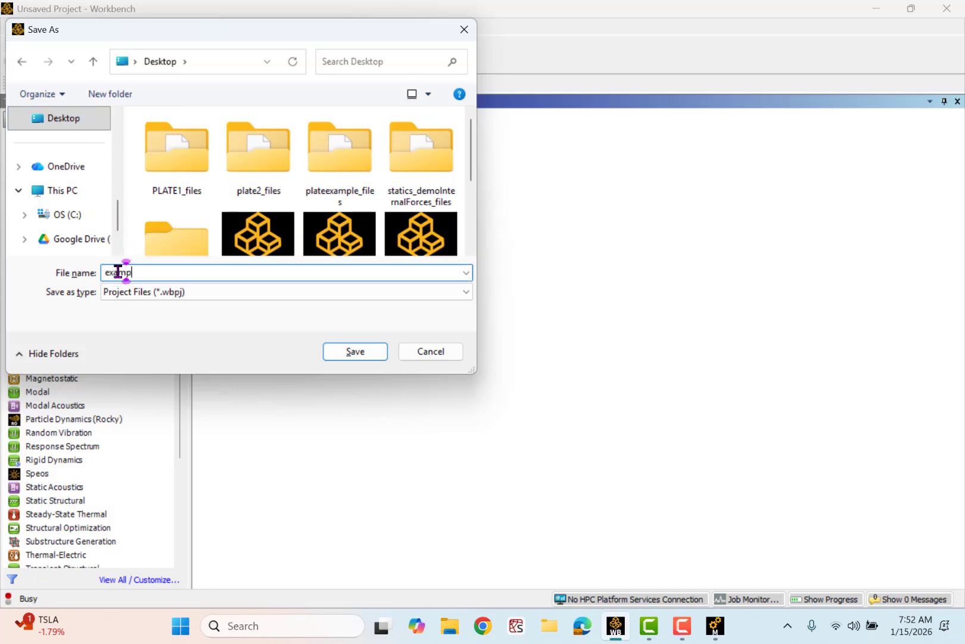
type("le_plate")
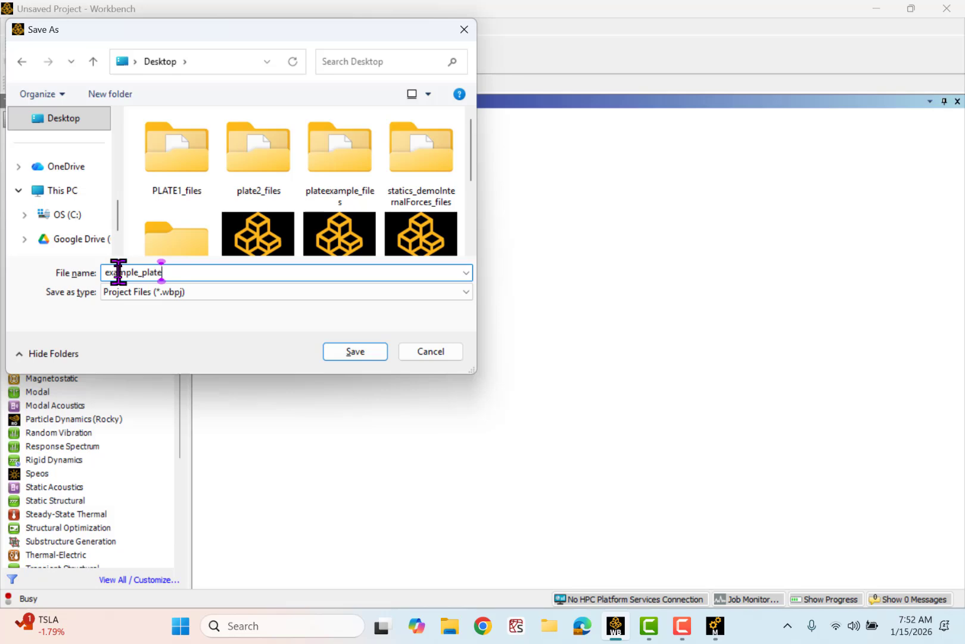
left_click(356, 351)
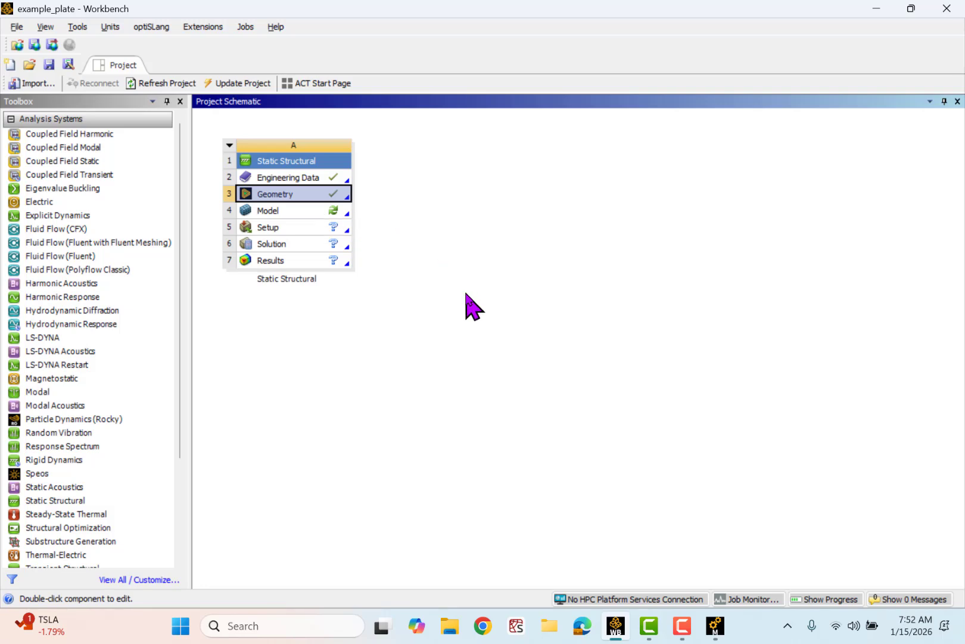
- Switch to Workbench and open the Static Structural system's Model cell in Mechanical
double_click(303, 210)
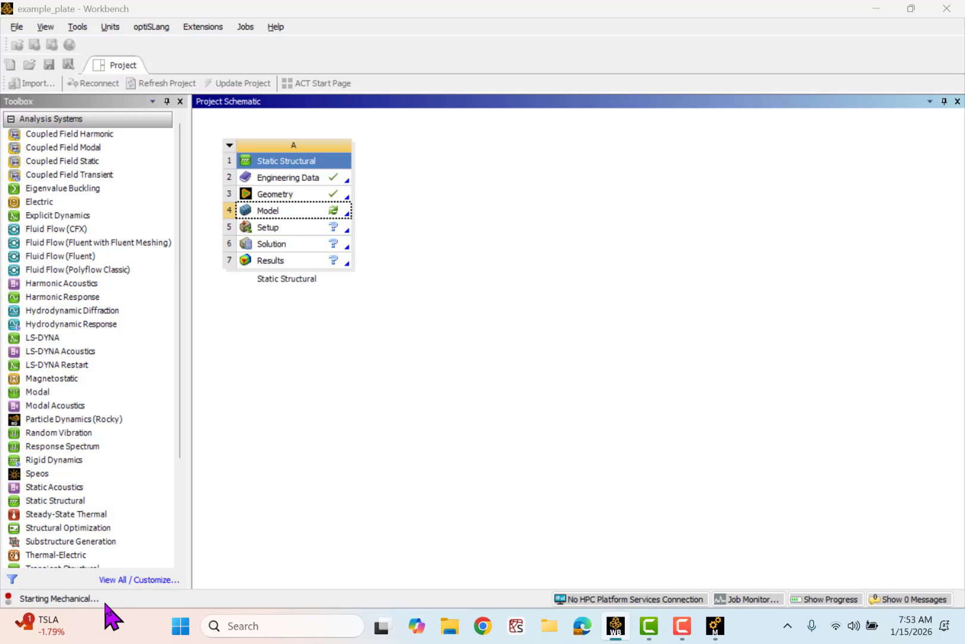
mouse_move(730, 637)
mouse_move(705, 563)
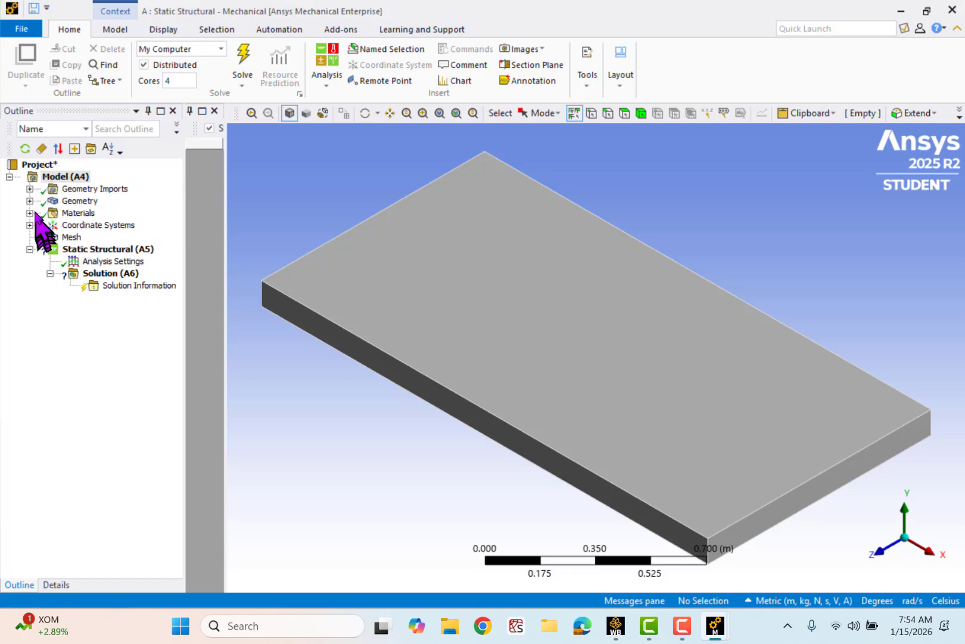
- Expand the Geometry Imports, Geometry, Materials and Coordinate Systems branches and examine the Global Coordinate System on the plate
left_click(29, 189)
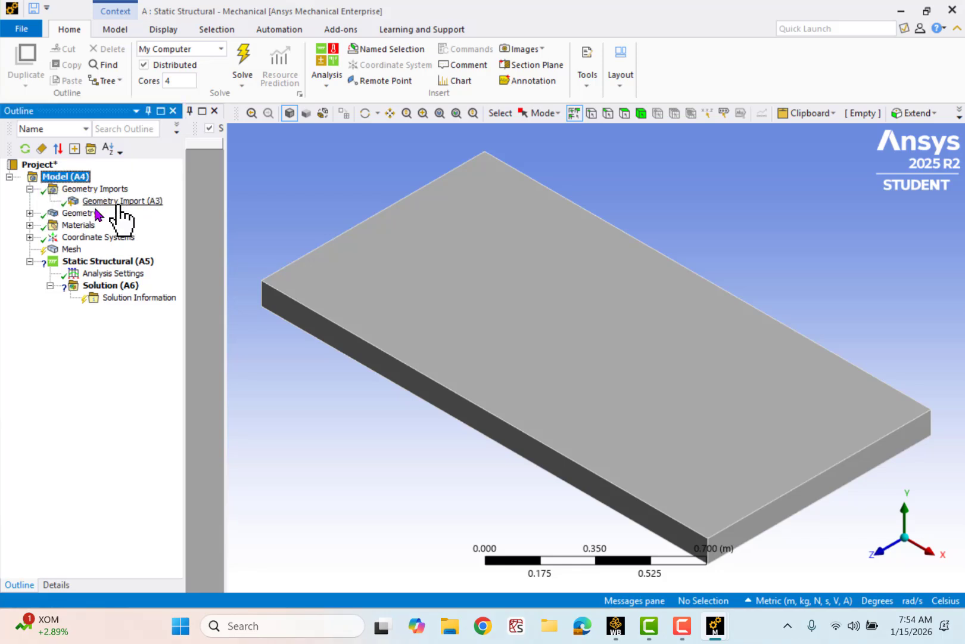
left_click(30, 213)
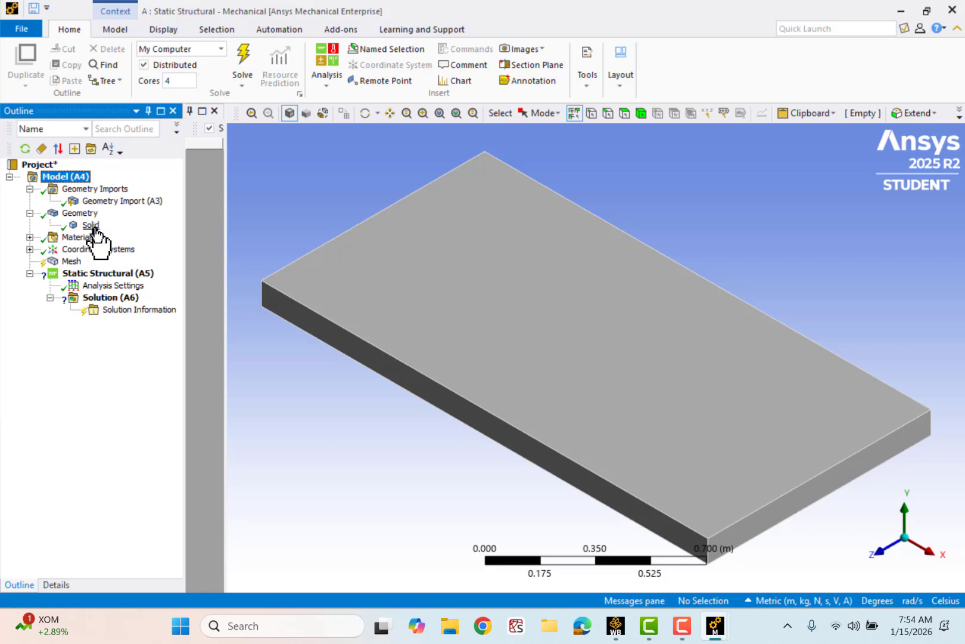
left_click(29, 237)
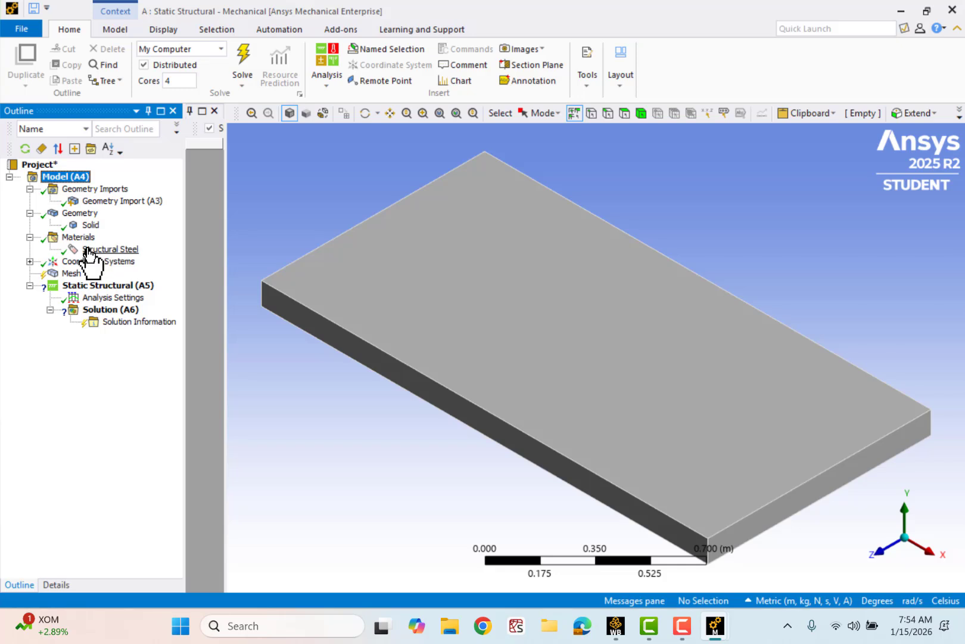
left_click(29, 261)
left_click(121, 273)
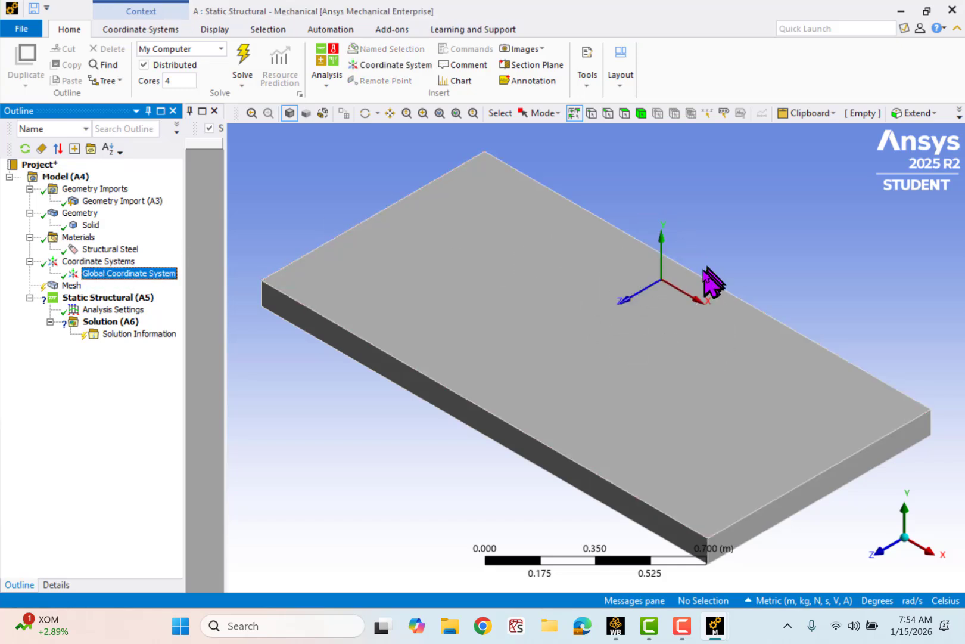
- Insert a Sizing control under Mesh and scope it to the plate's large top face
left_click(70, 286)
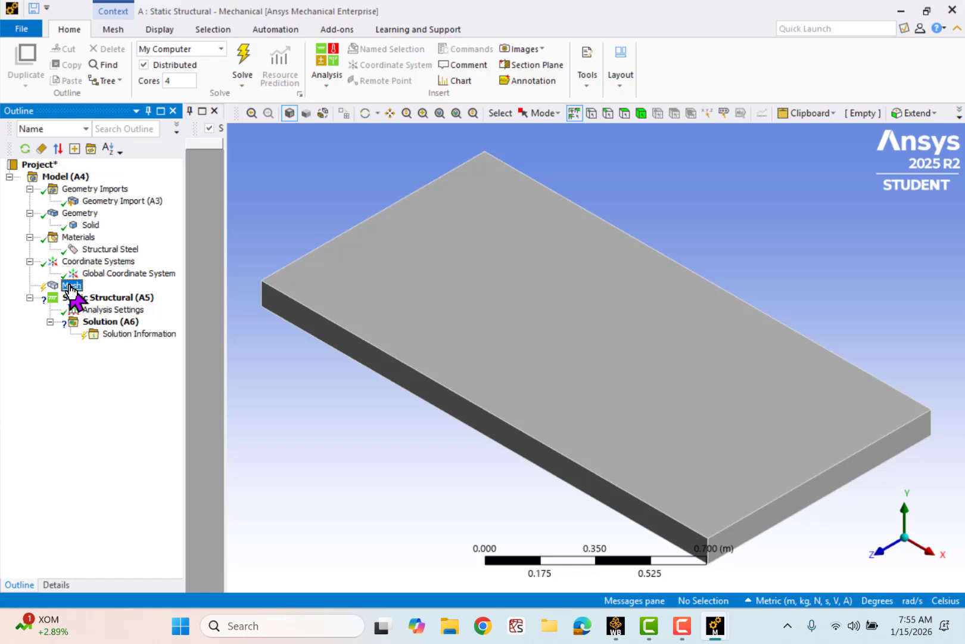
right_click(70, 289)
mouse_move(102, 294)
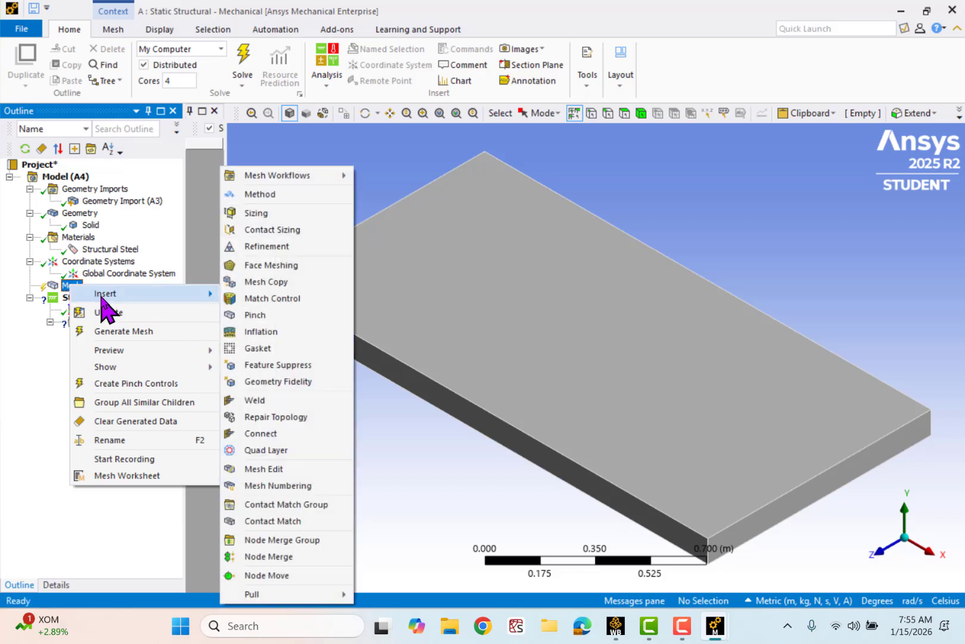
left_click(280, 216)
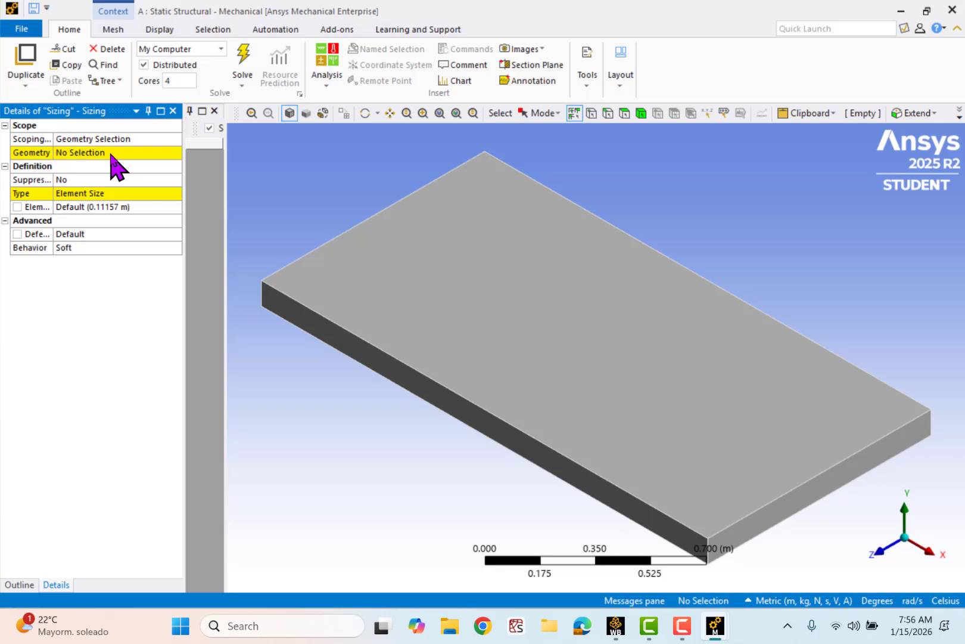
left_click(110, 154)
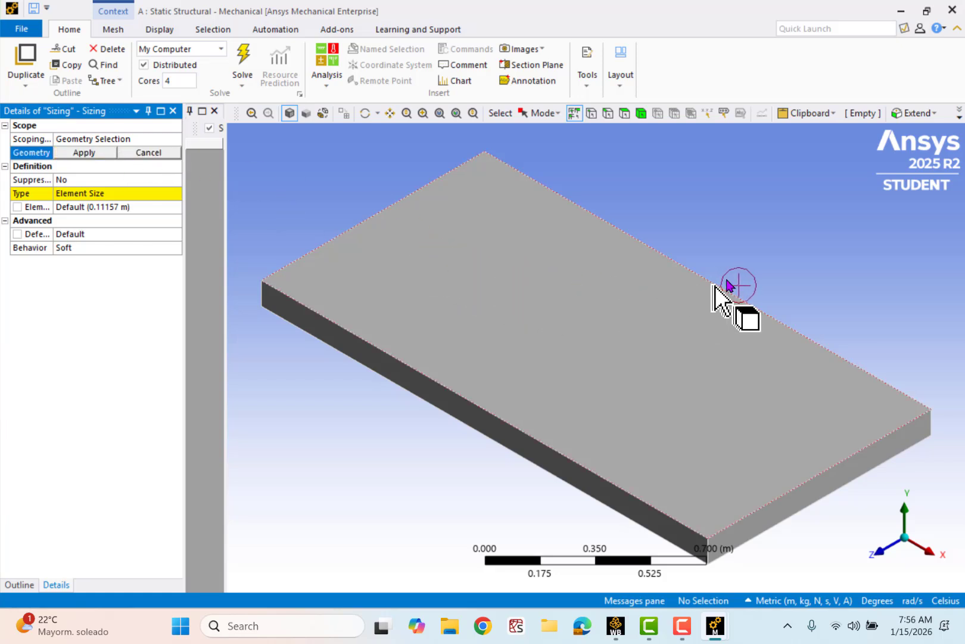
right_click(756, 240)
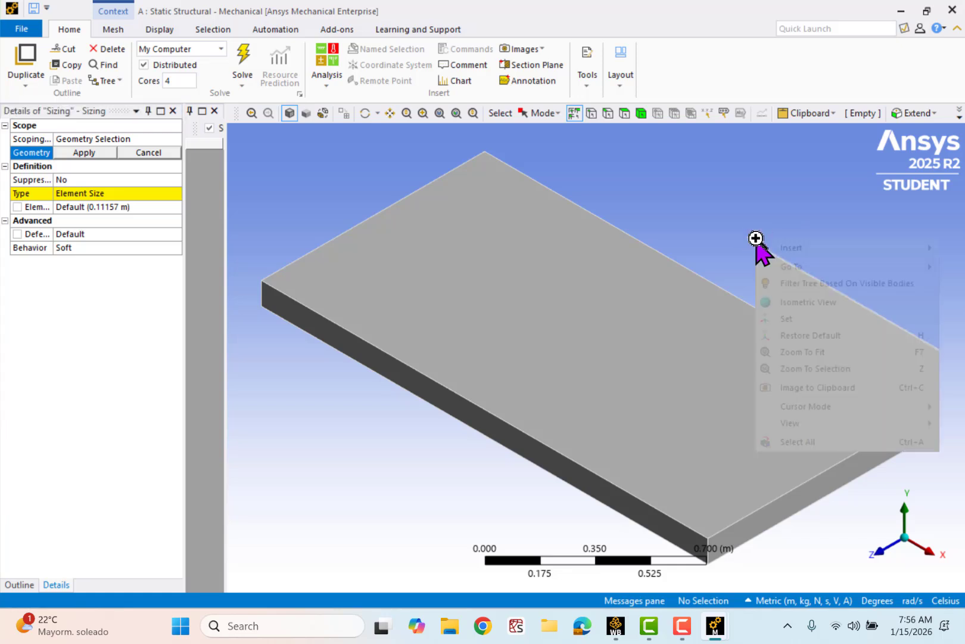
mouse_move(856, 403)
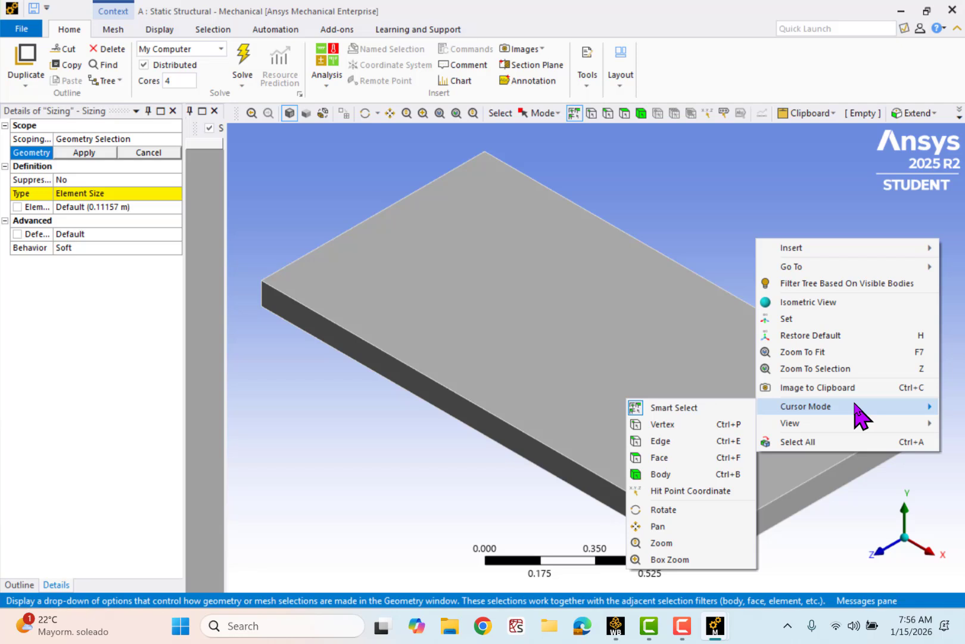
left_click(681, 455)
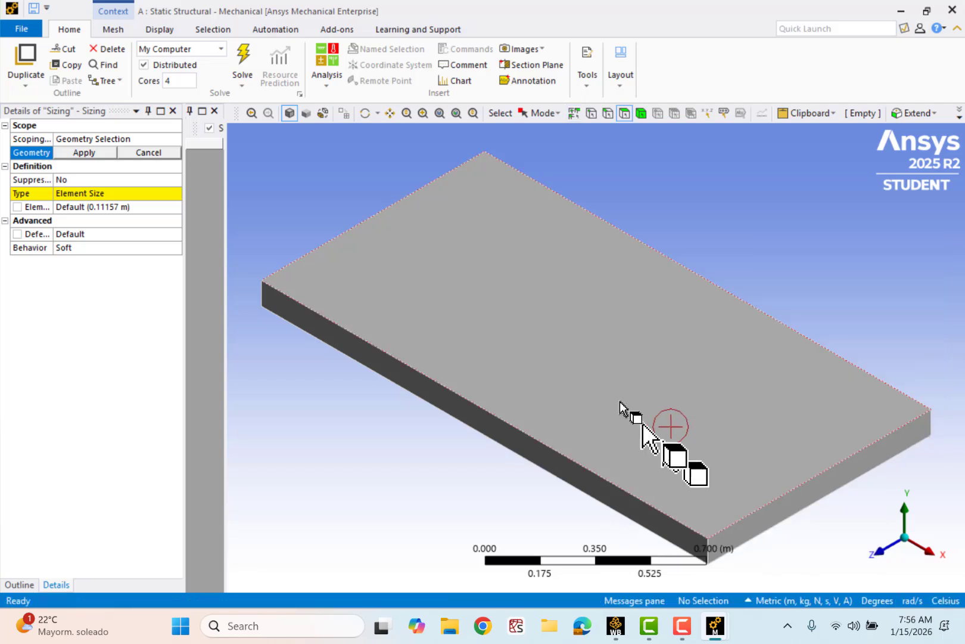
left_click(591, 359)
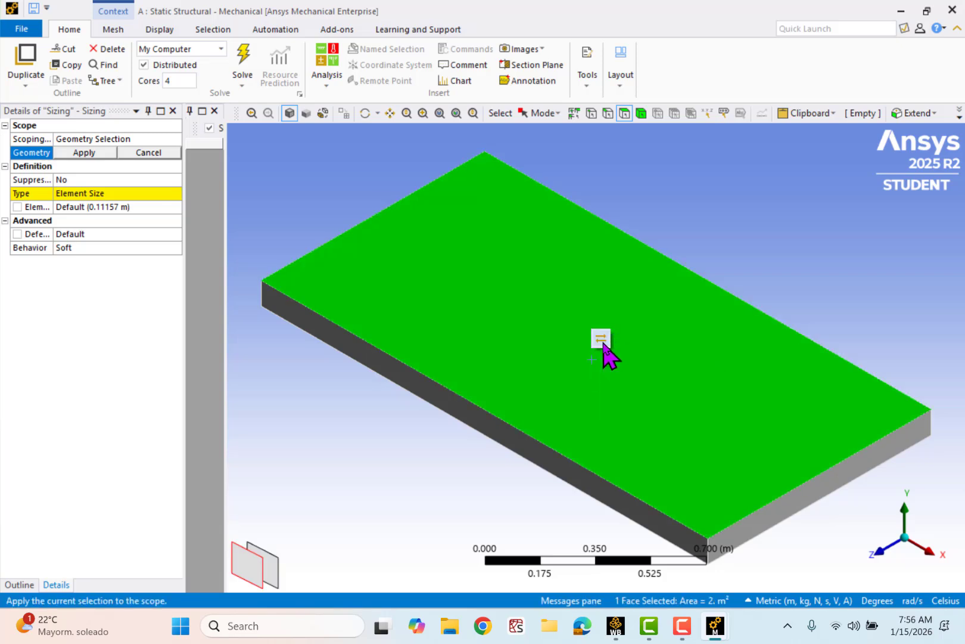
left_click(603, 342)
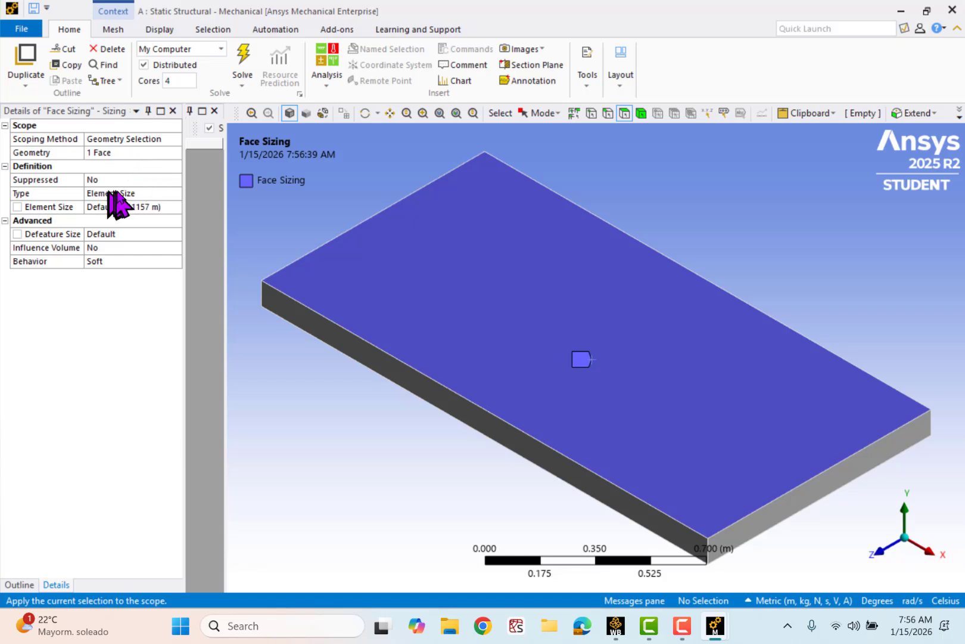
- Set the element size of the top face's sizing control to 0.25 m
left_click(163, 207)
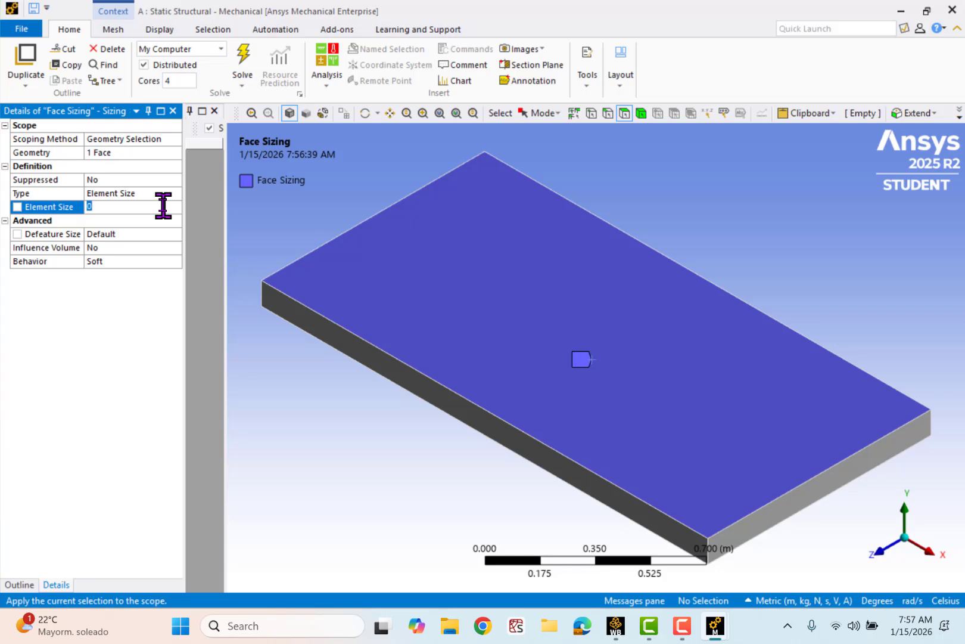
type("0.25")
left_click(145, 315)
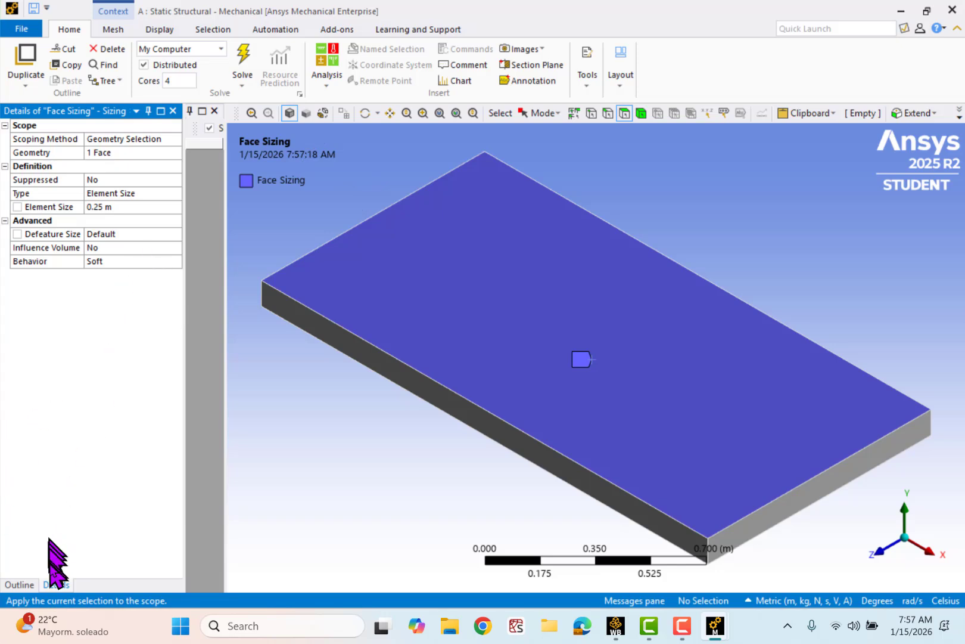
- Generate the plate's mesh with the face sizing applied
left_click(20, 585)
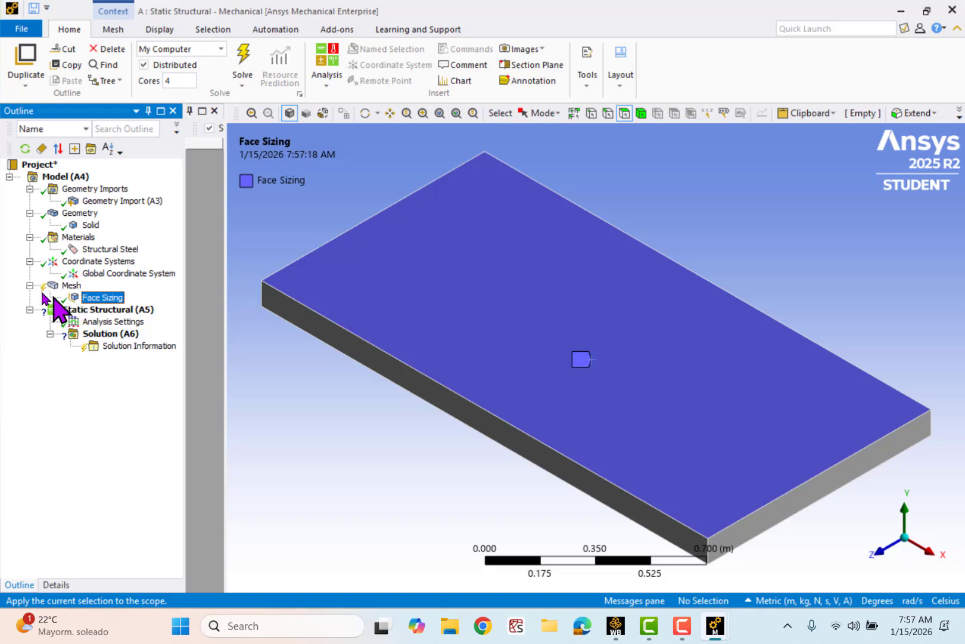
left_click(241, 84)
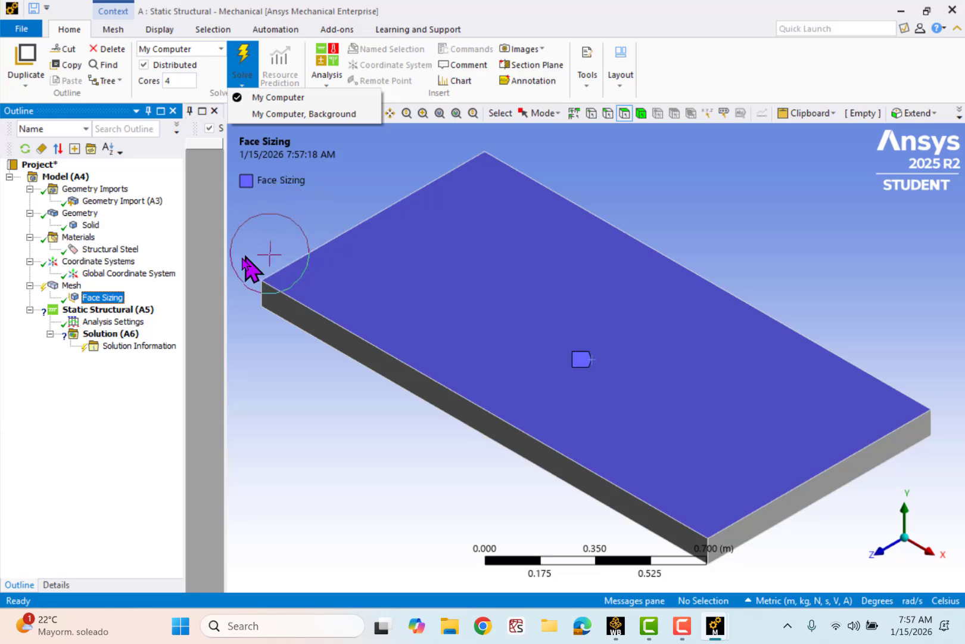
right_click(68, 286)
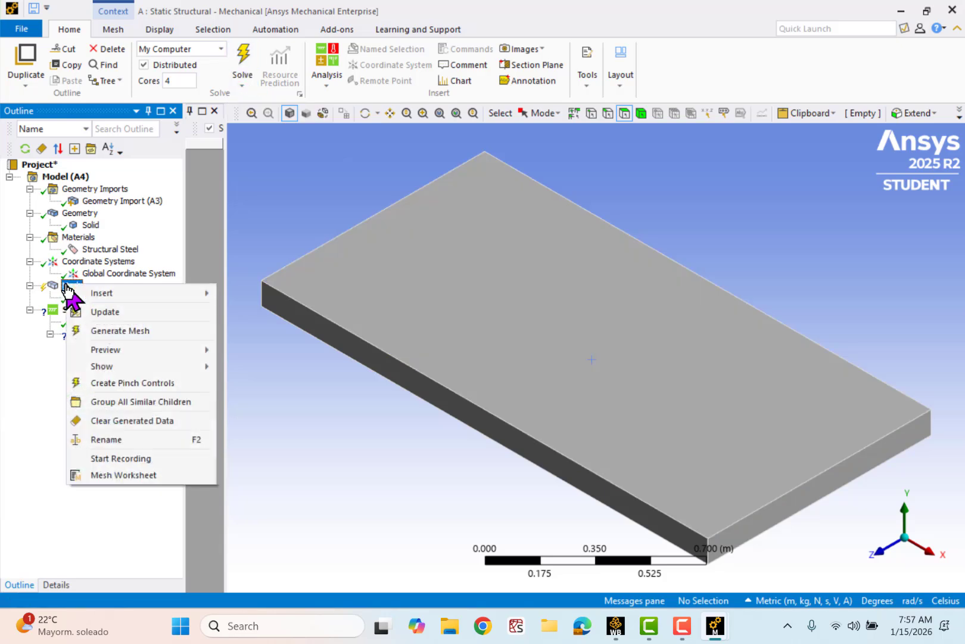
left_click(117, 331)
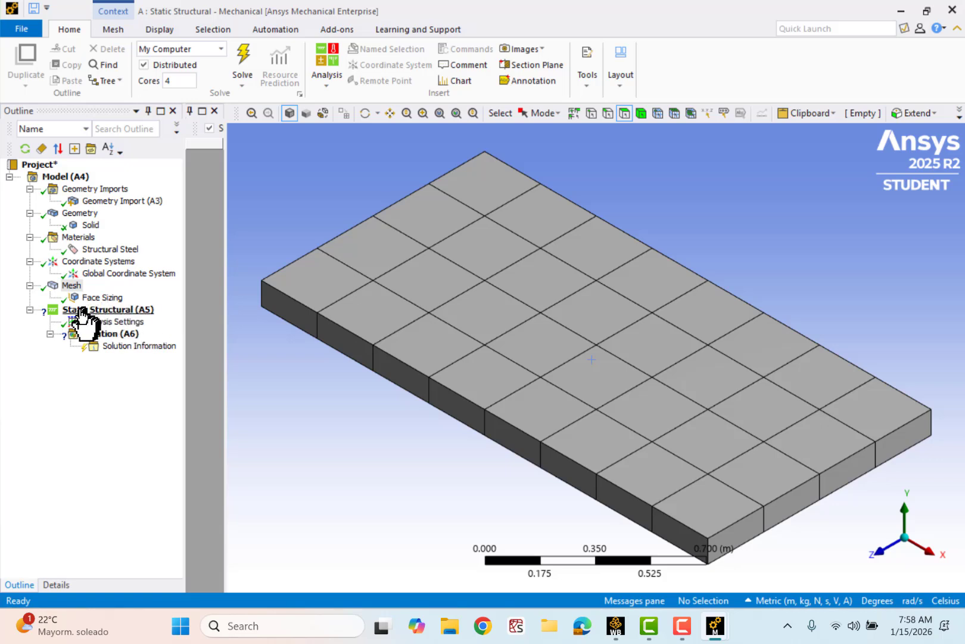
- Add a Fixed Support to the Static Structural analysis and scope it to the plate's large bottom face
left_click(120, 311)
right_click(119, 311)
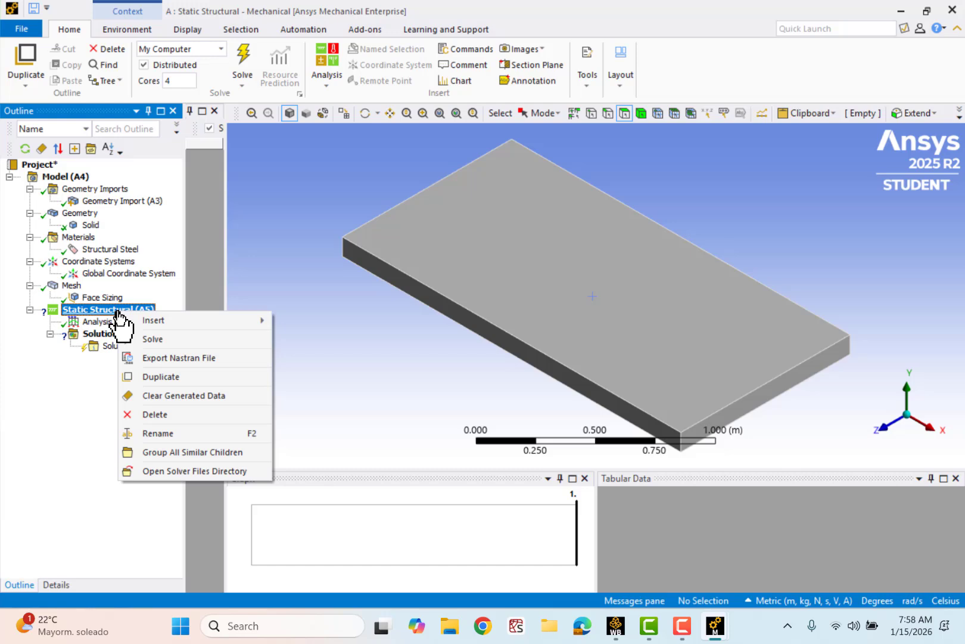
mouse_move(159, 327)
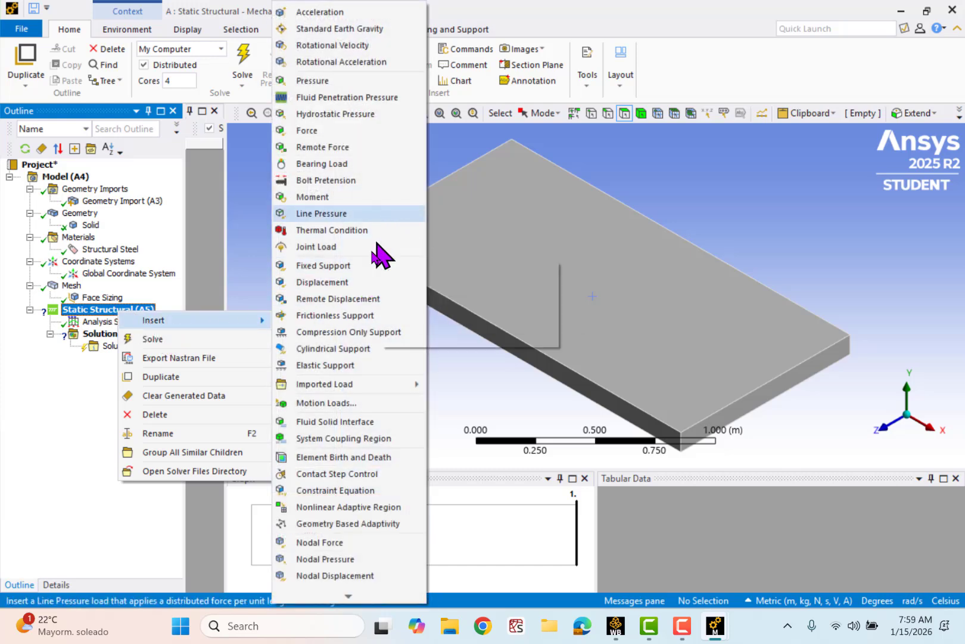
left_click(344, 278)
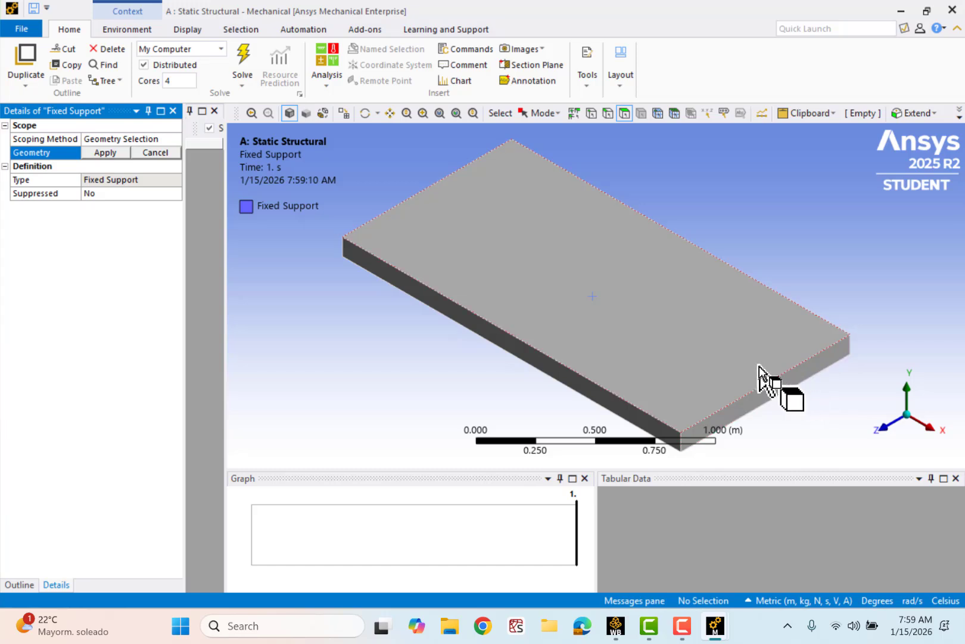
left_click(908, 436)
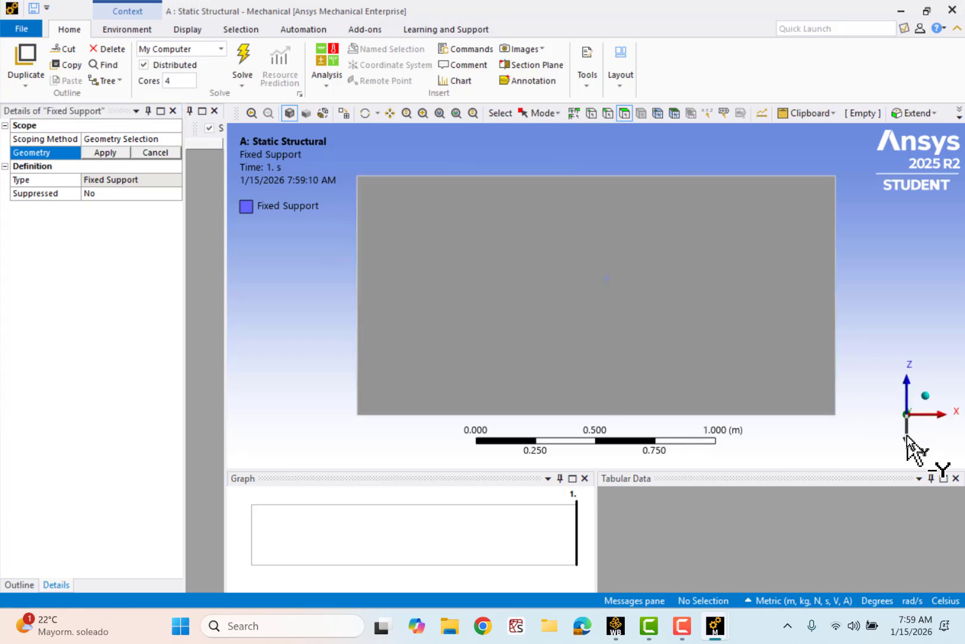
right_click(889, 286)
mouse_move(937, 471)
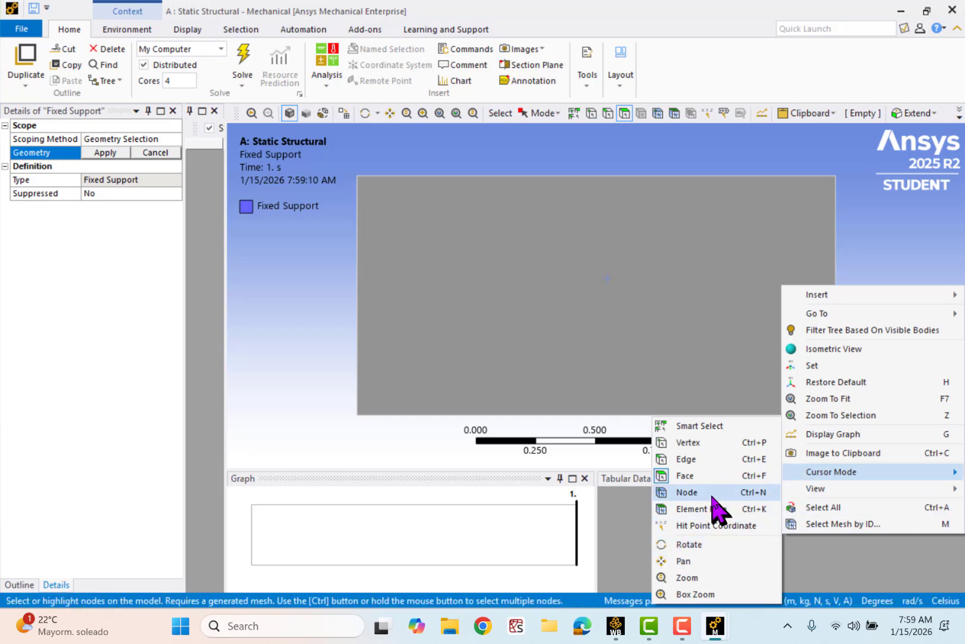
left_click(629, 345)
left_click(630, 345)
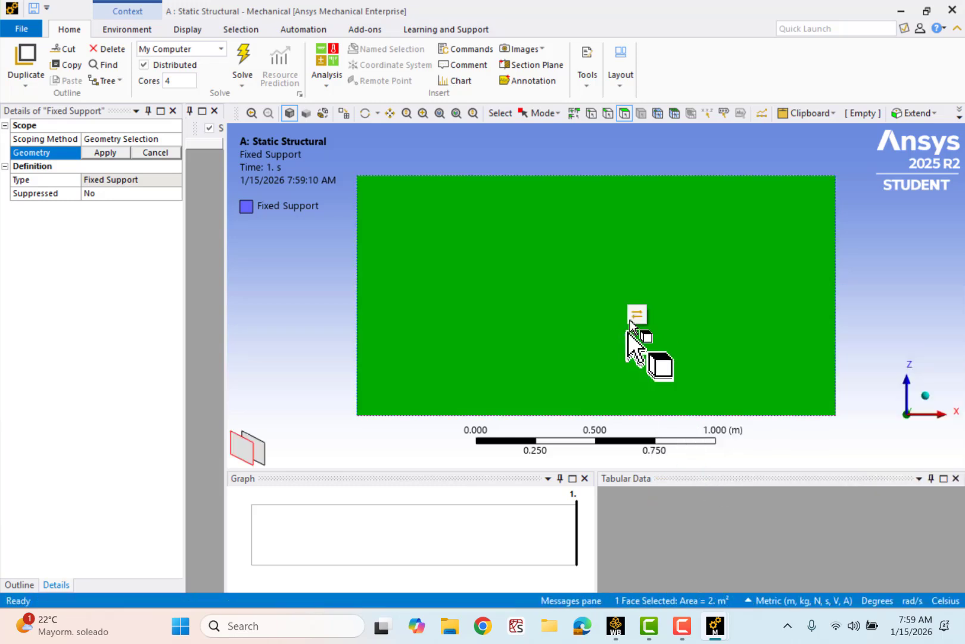
left_click(636, 314)
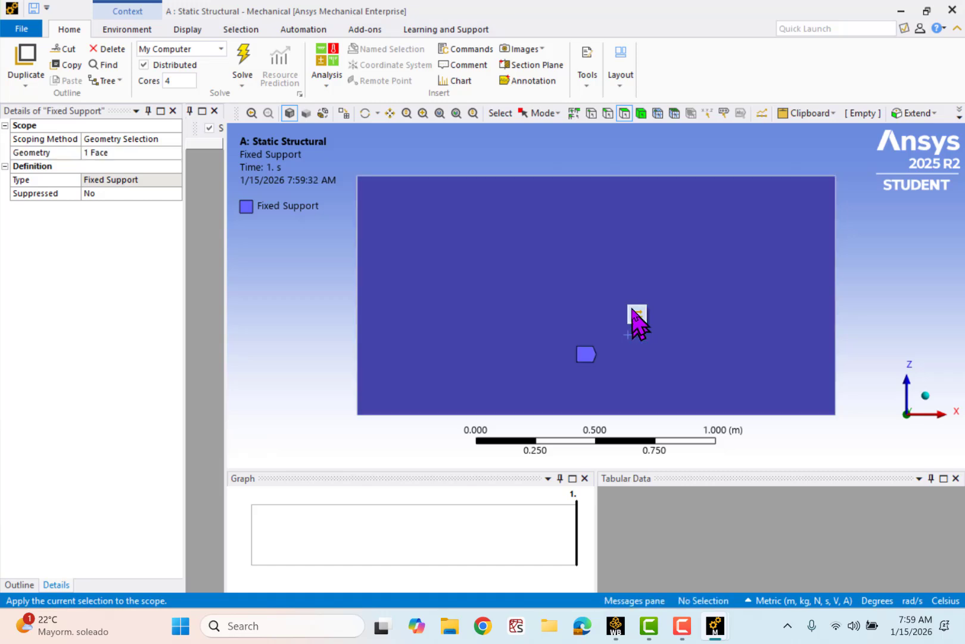
left_click(926, 395)
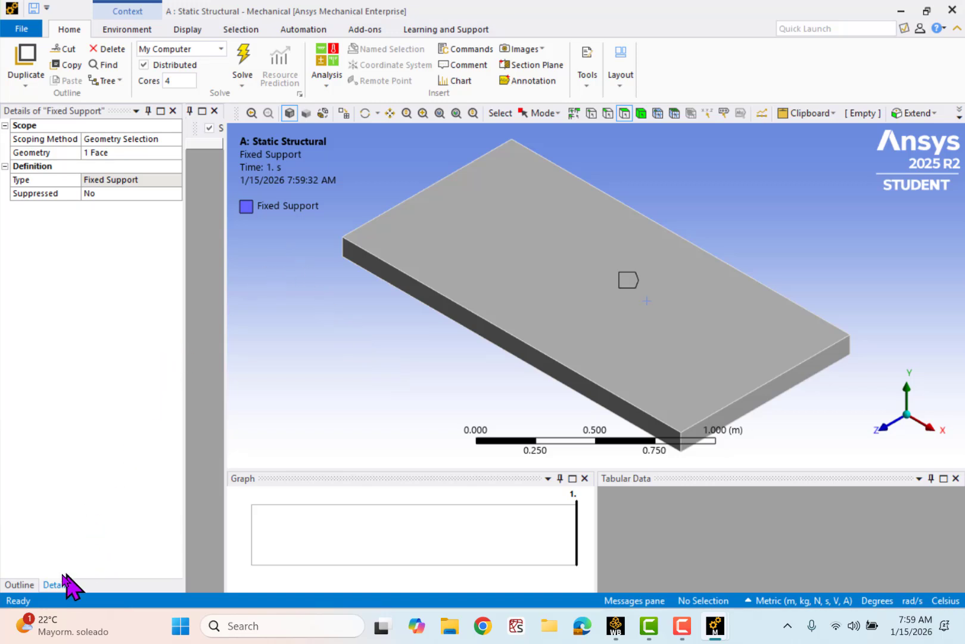
left_click(18, 584)
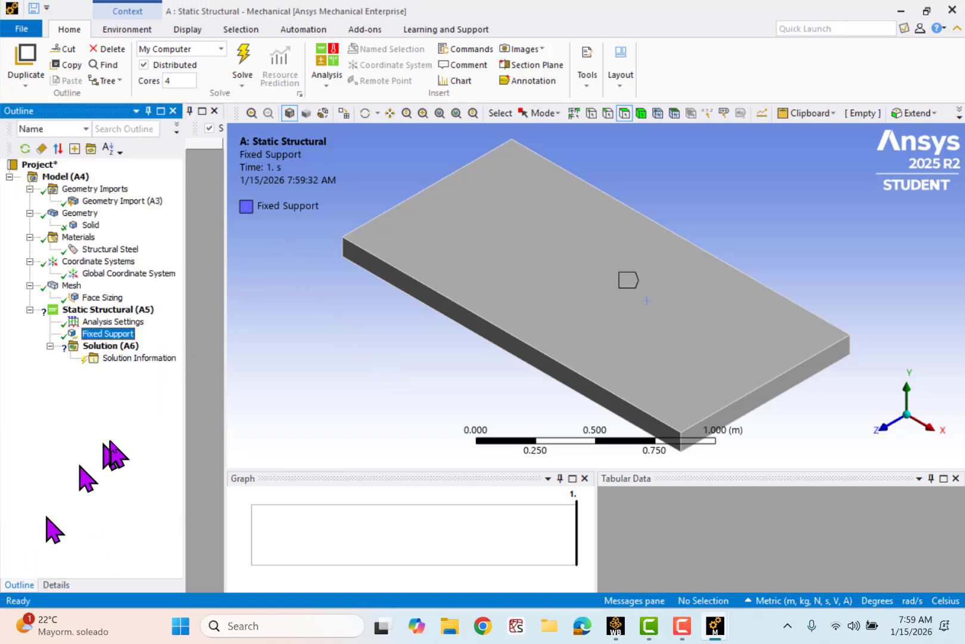
right_click(131, 309)
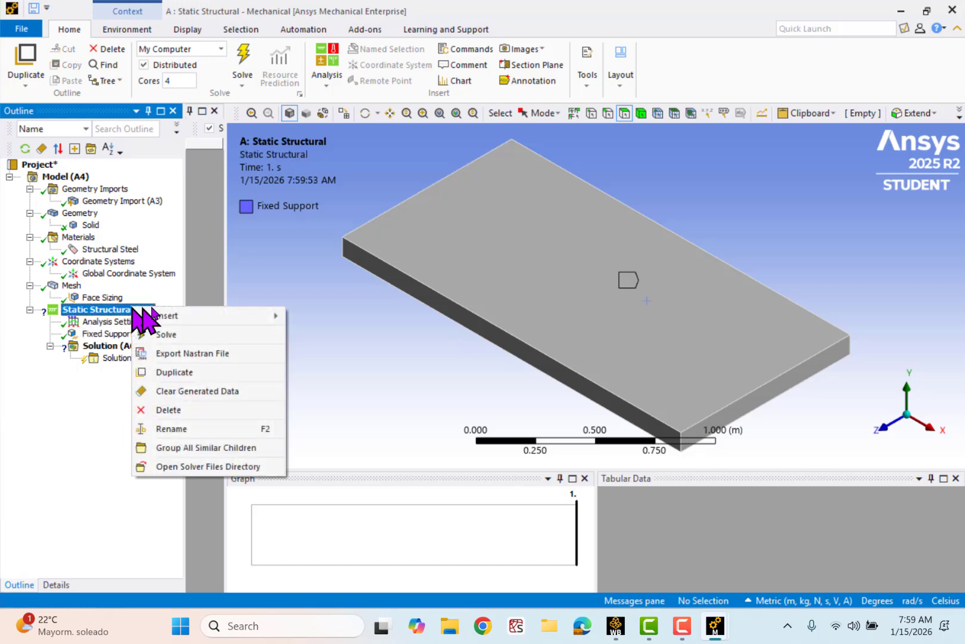
mouse_move(197, 316)
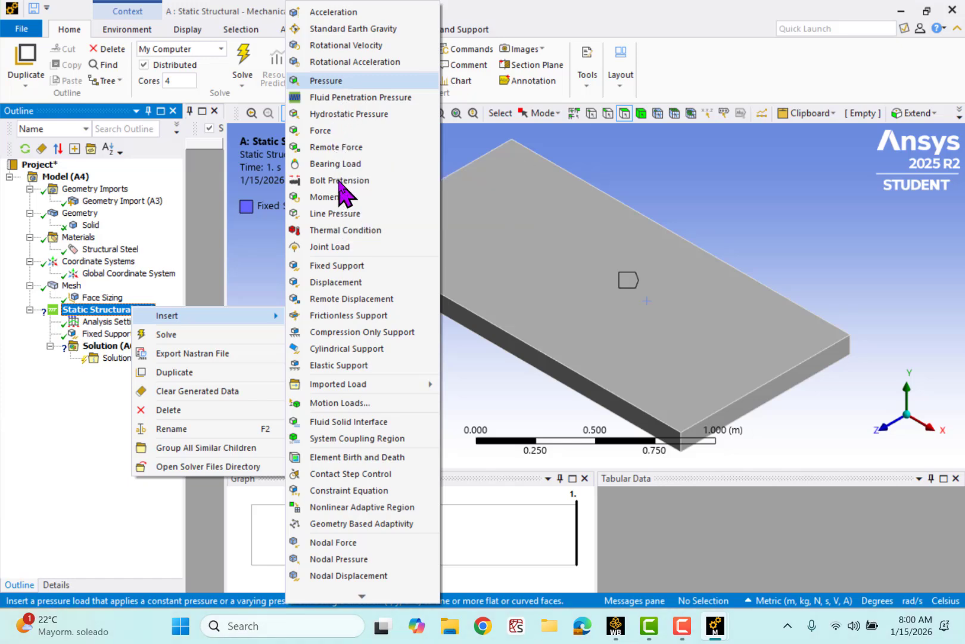
left_click(220, 289)
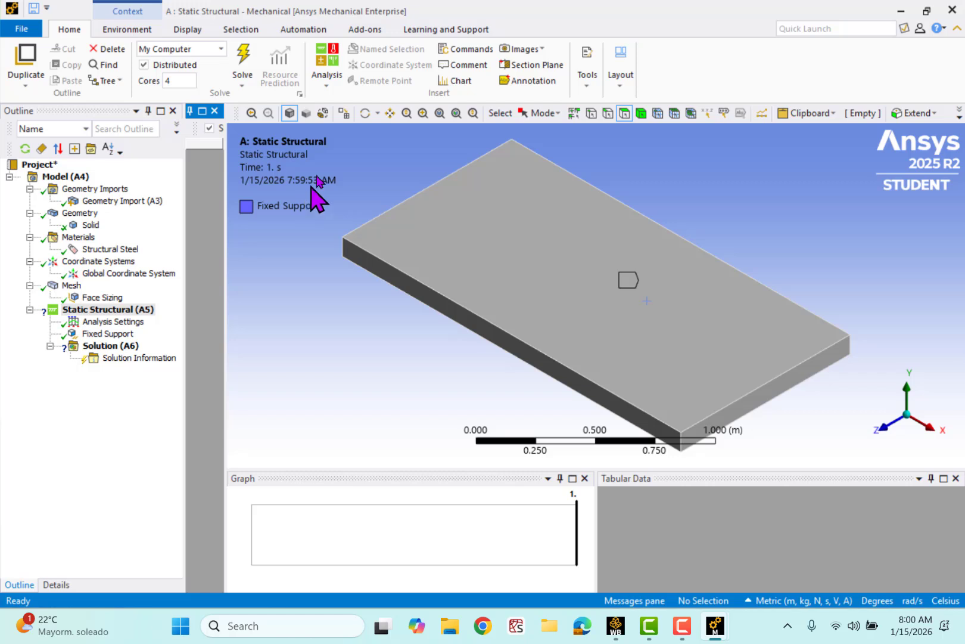
- Show the mesh and insert a Force in Static Structural, scoped to the top-face node at (-0.542, 0.1, 0.75) m
left_click(344, 113)
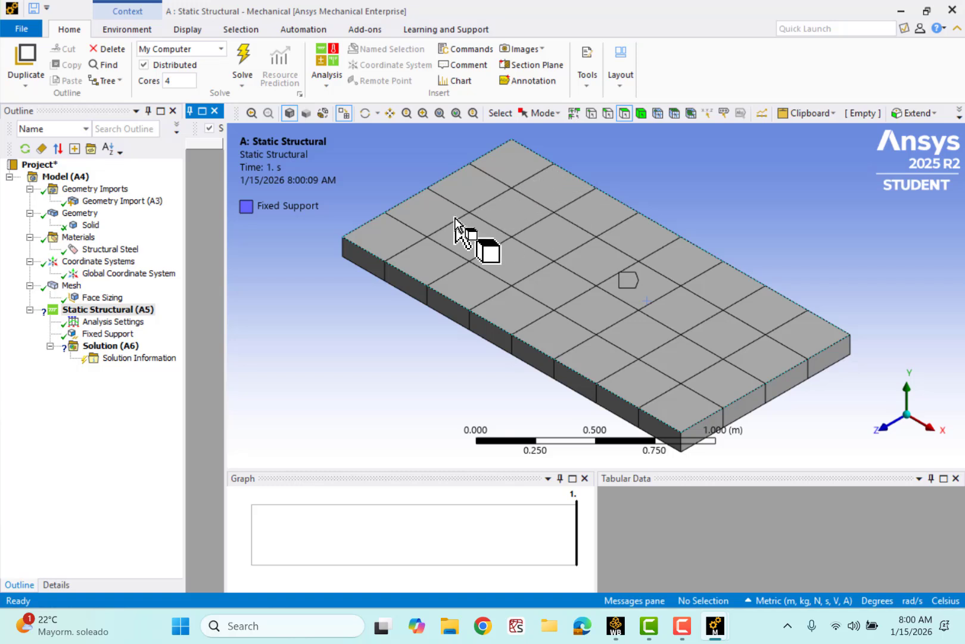
right_click(123, 315)
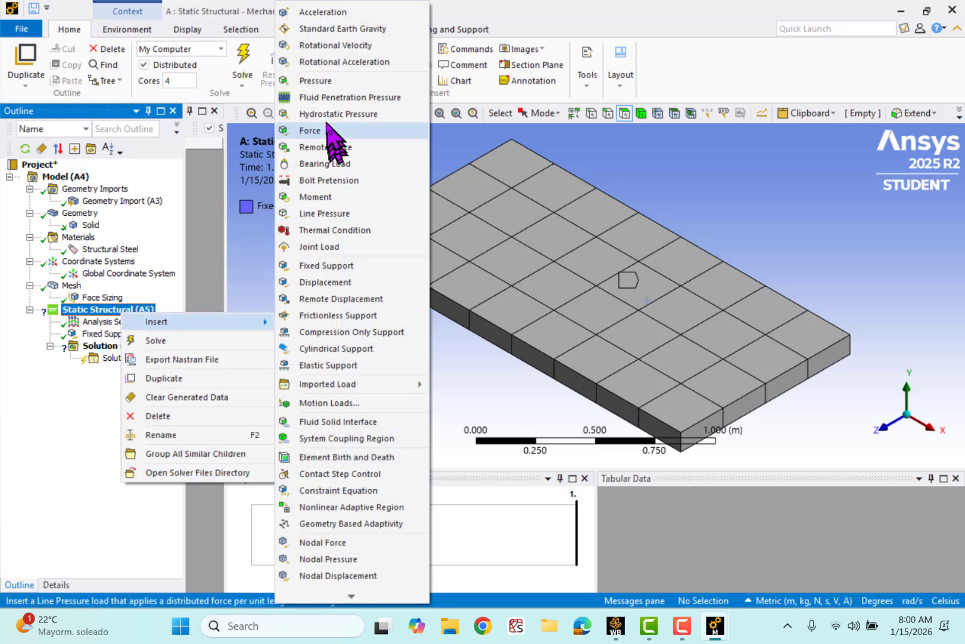
left_click(326, 132)
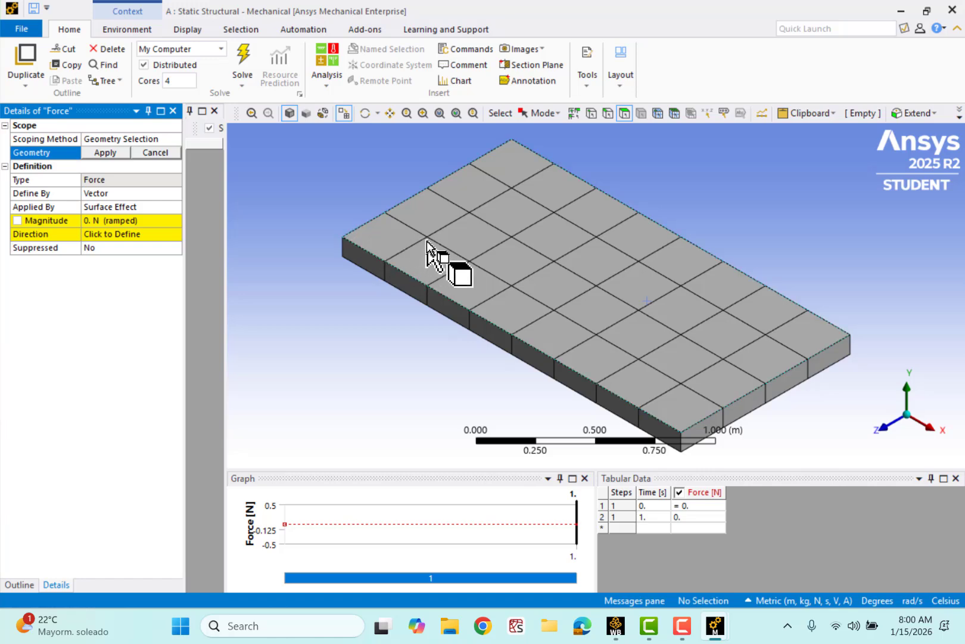
right_click(807, 205)
mouse_move(879, 394)
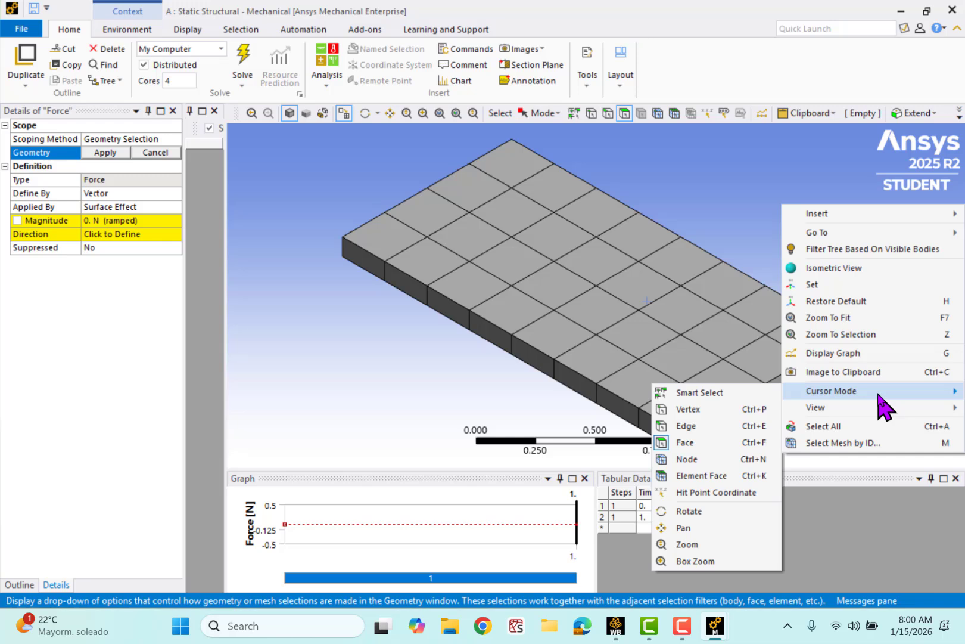
left_click(724, 458)
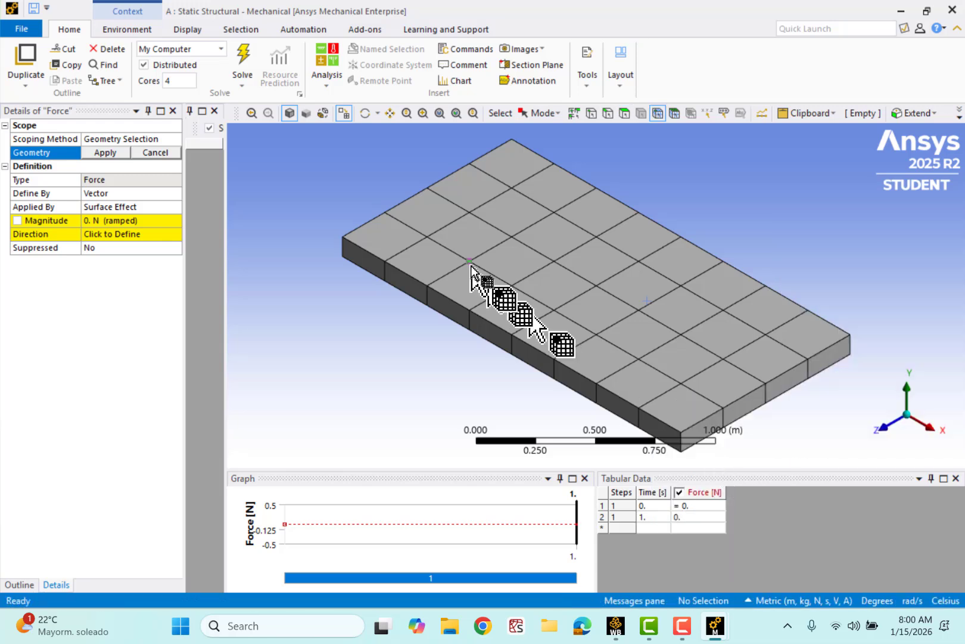
left_click(427, 237)
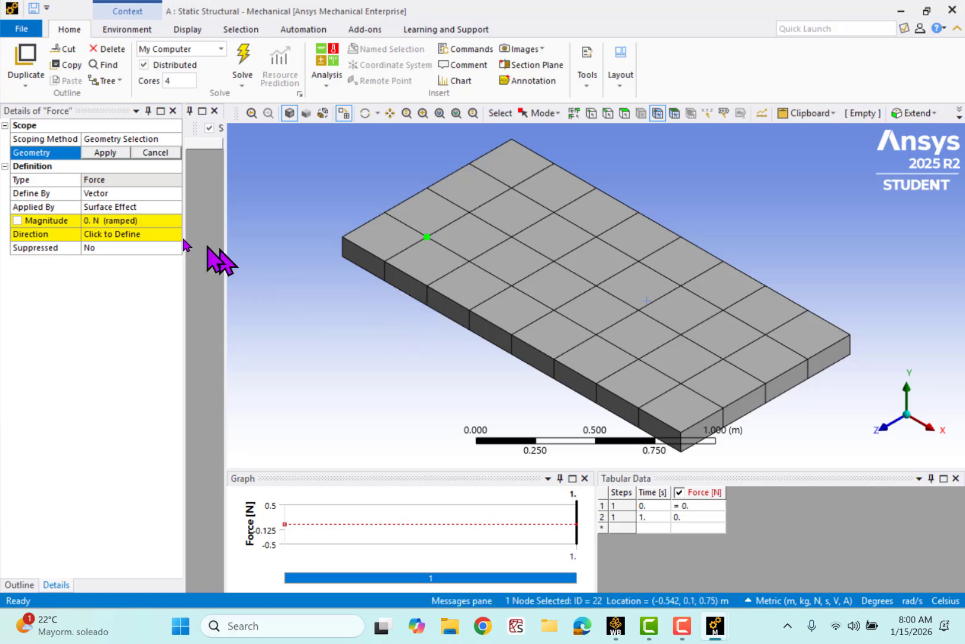
left_click(106, 153)
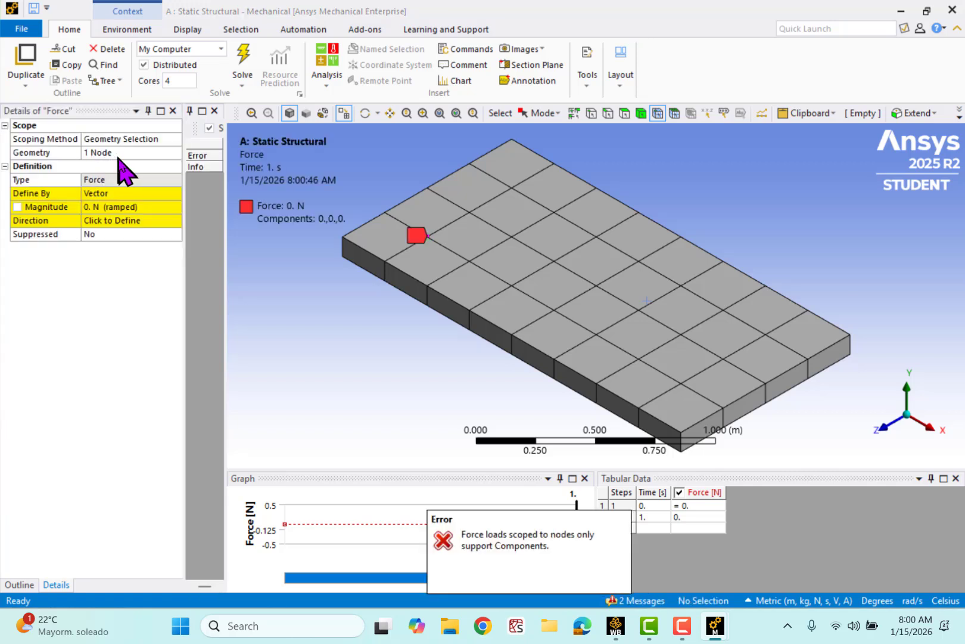
- Define the first force by Components and set its Y Component to -100 N
left_click(146, 192)
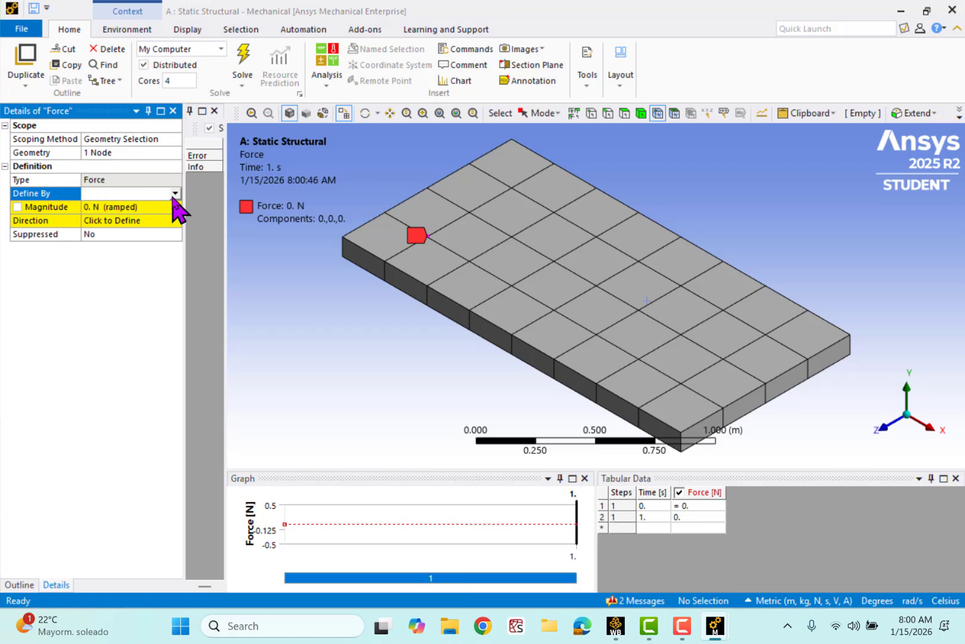
left_click(174, 194)
left_click(120, 205)
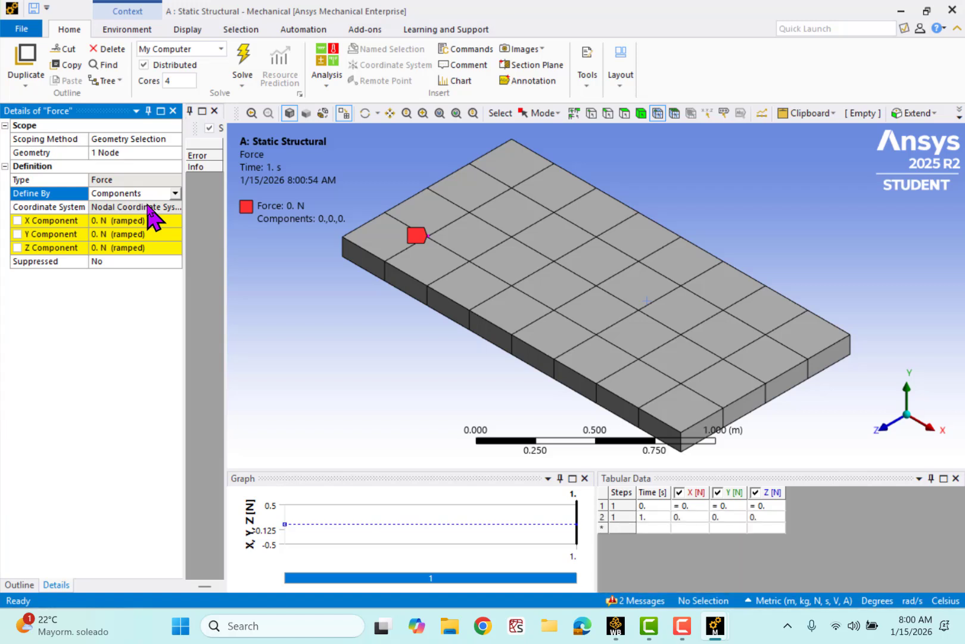
left_click(150, 234)
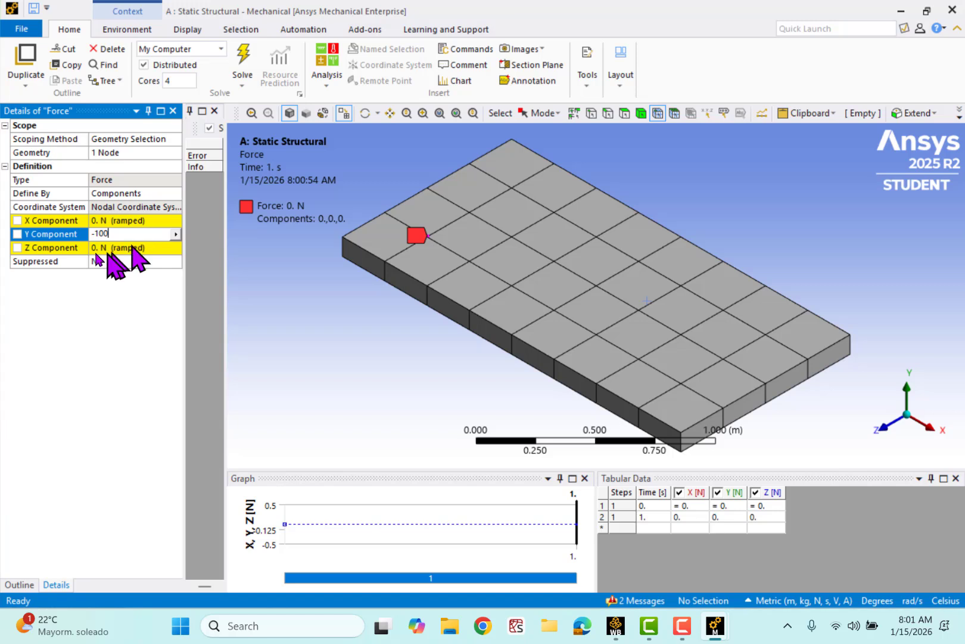
key("Return")
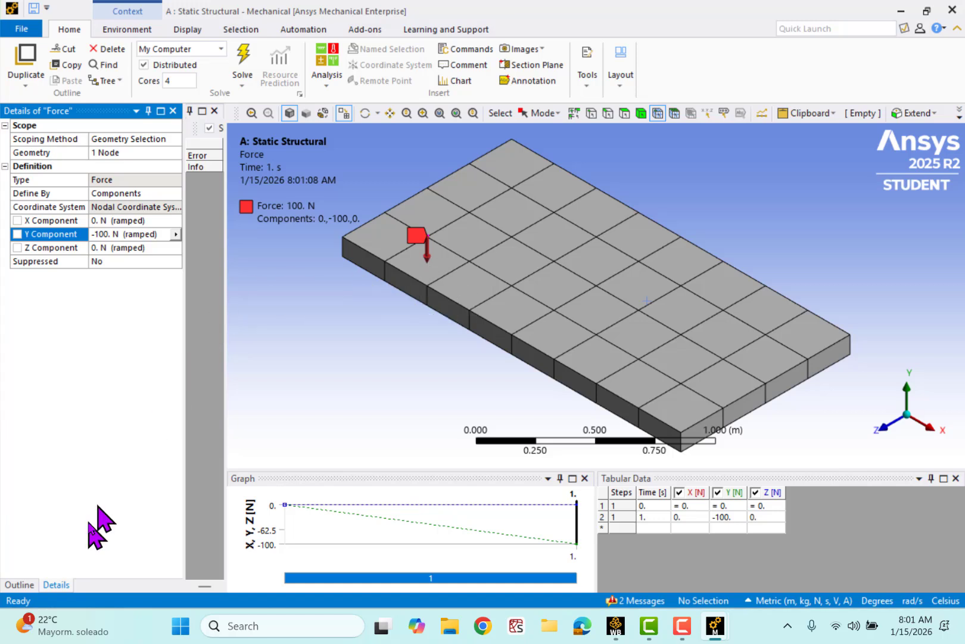
- Insert a second Force in Static Structural and select the top-face mesh node at (0.208, 0.1, 0.5) m for it
left_click(27, 585)
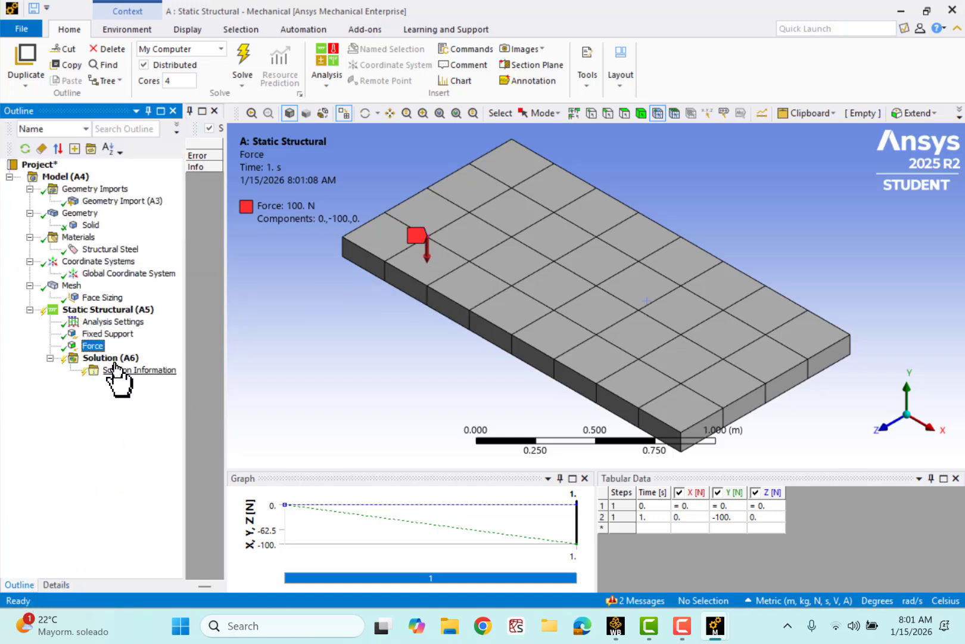
right_click(102, 310)
mouse_move(143, 321)
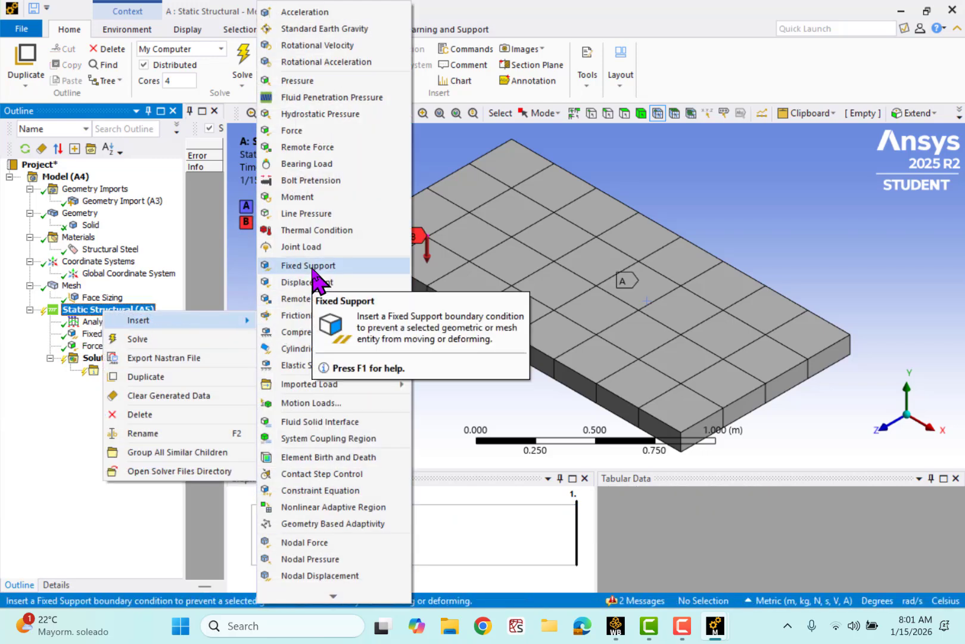
left_click(316, 131)
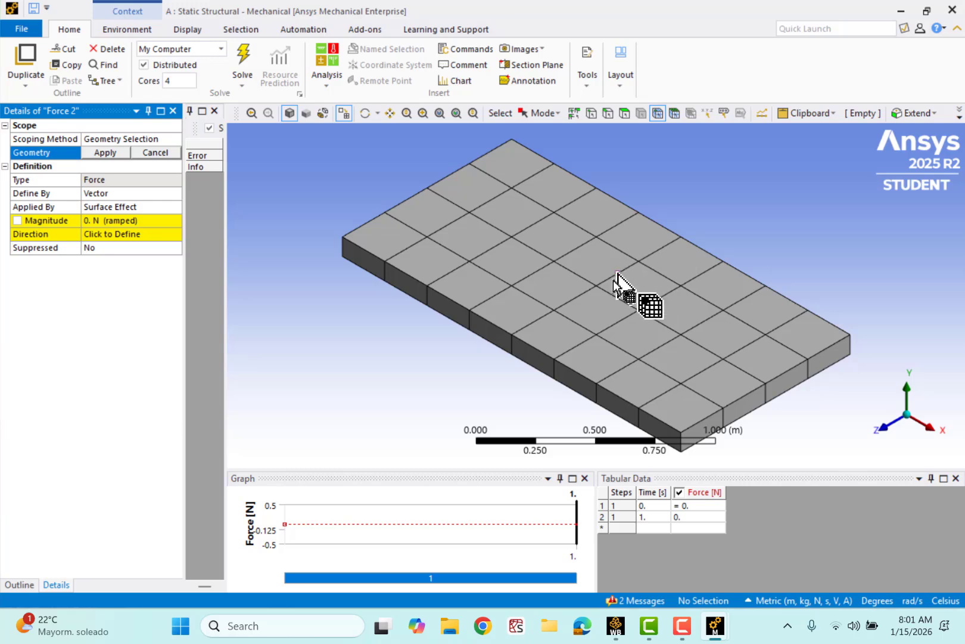
right_click(809, 222)
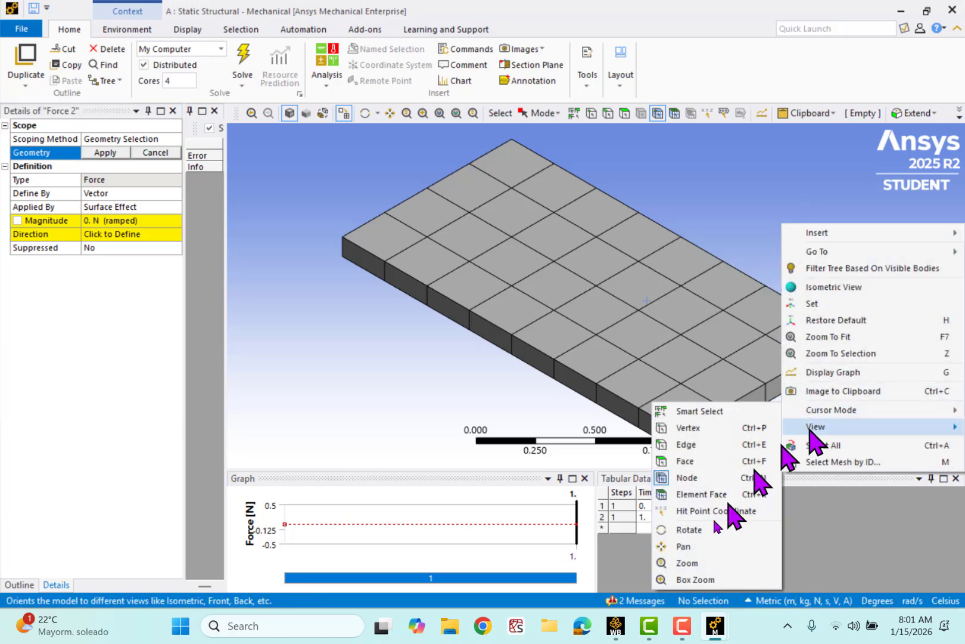
left_click(687, 477)
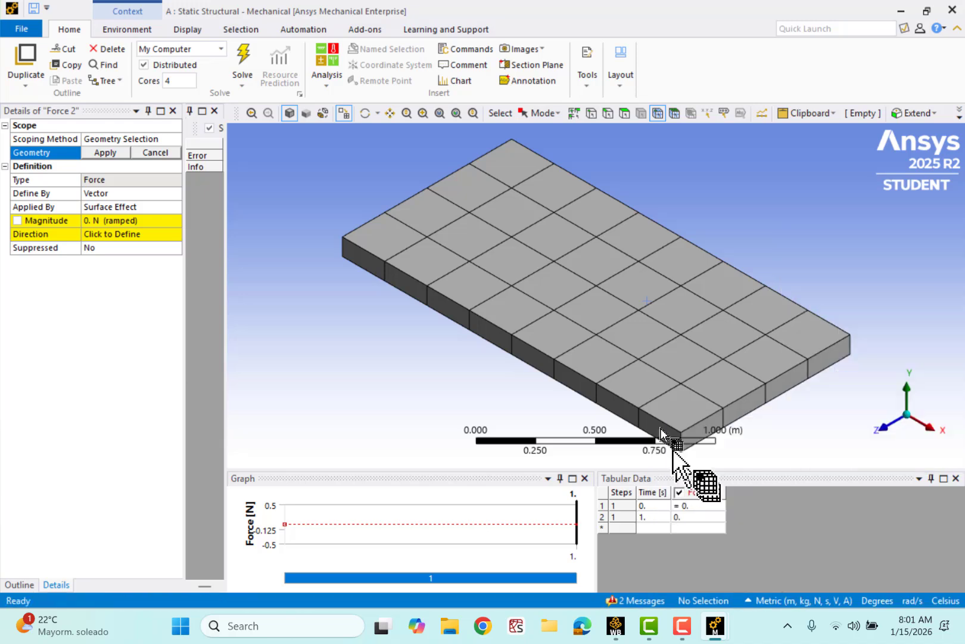
left_click(598, 291)
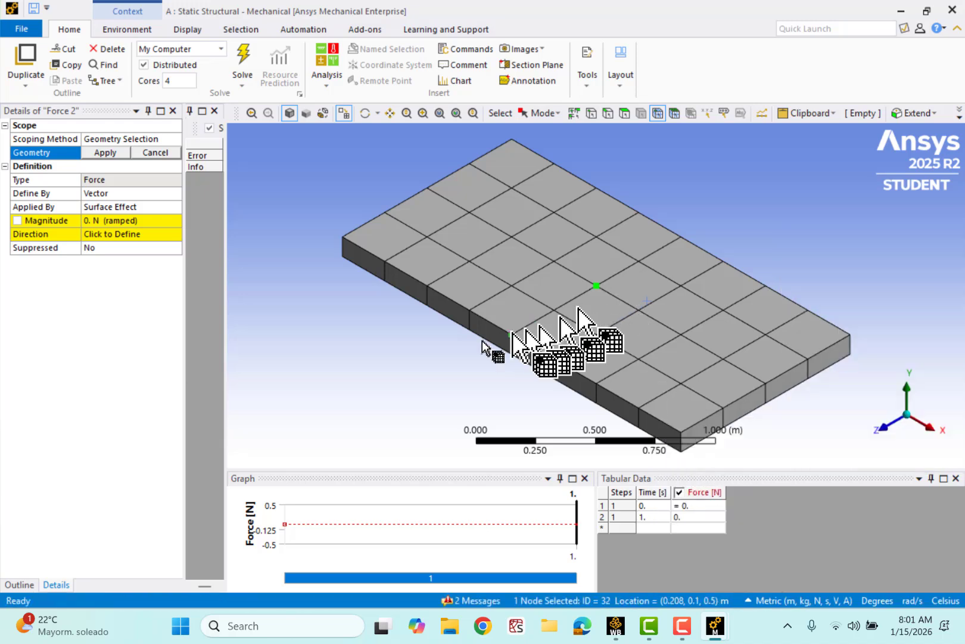
- Define the second force by Components, apply the selected node as its geometry and set its Y Component to -50 N
left_click(141, 192)
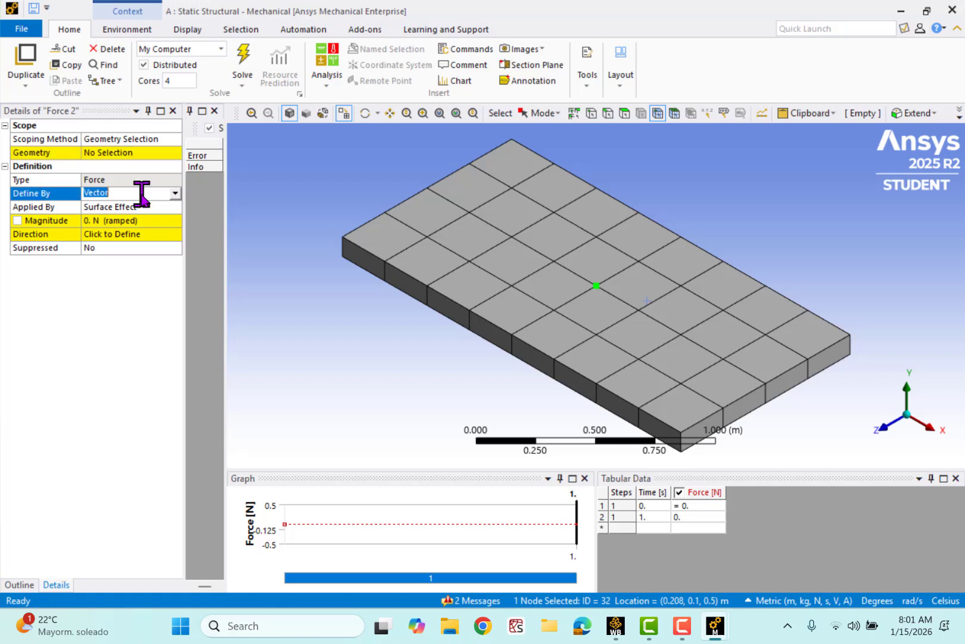
left_click(175, 194)
left_click(154, 205)
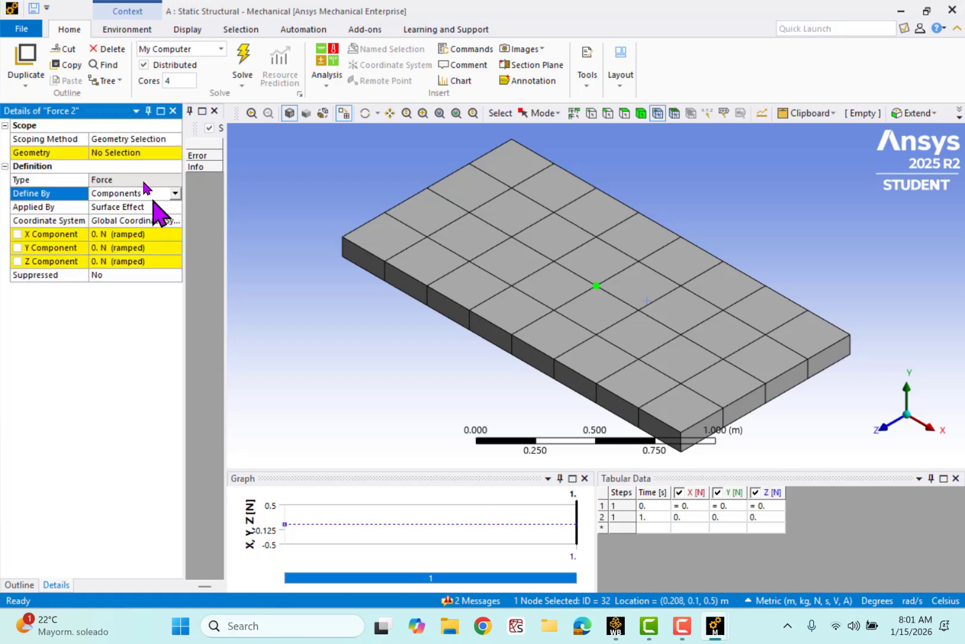
left_click(131, 153)
left_click(123, 154)
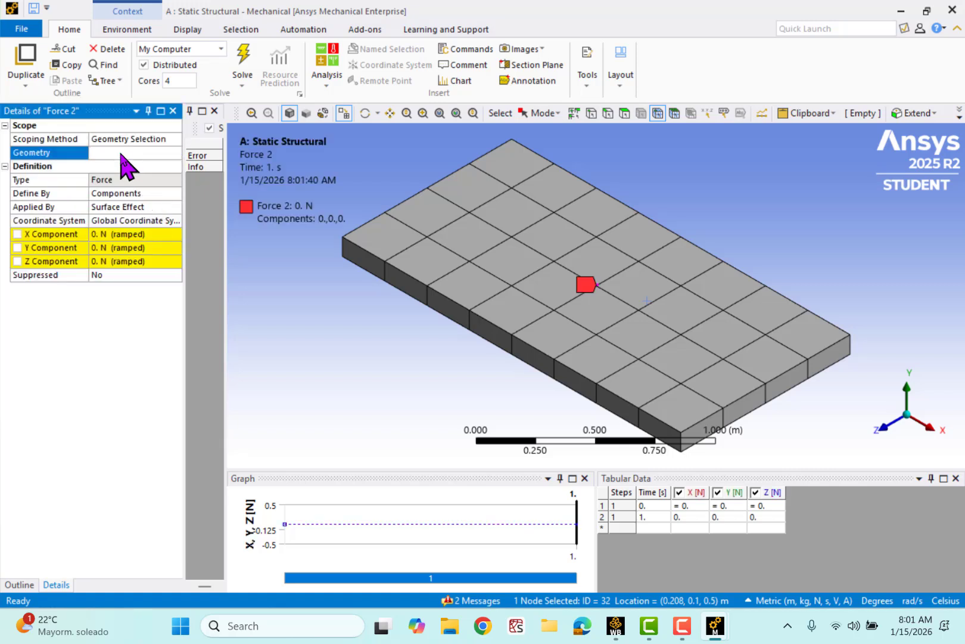
left_click(155, 234)
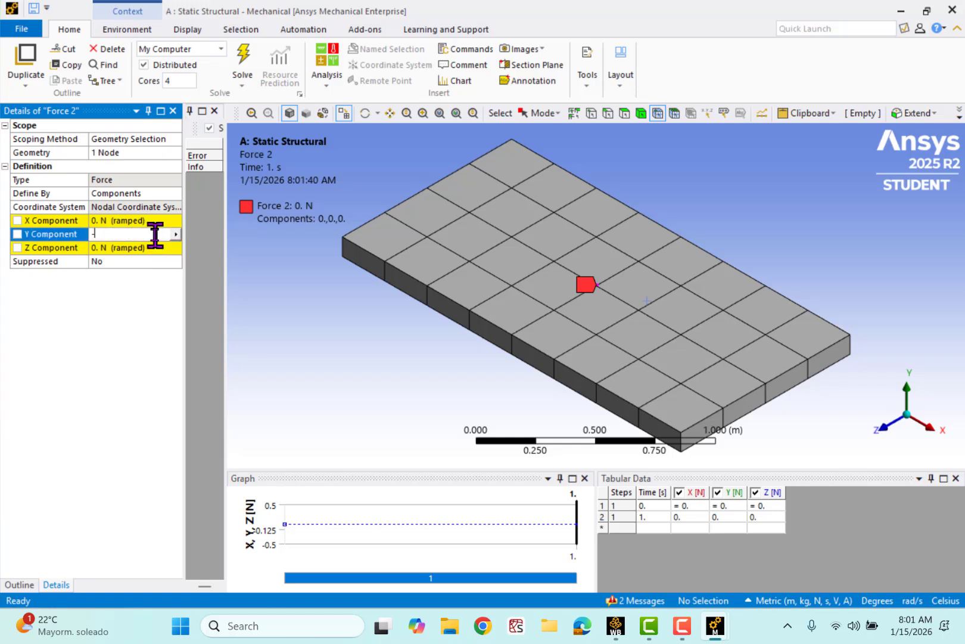
key("Return")
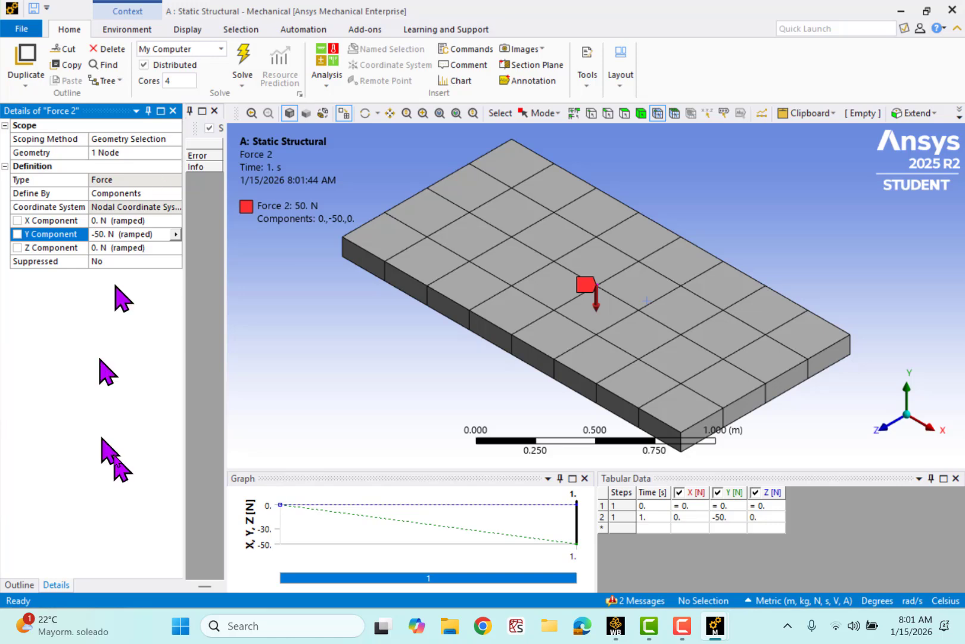
- Insert a third Force in Static Structural and scope it to the top-face mesh node at (0.958, 0.1, 0.25) m
left_click(22, 583)
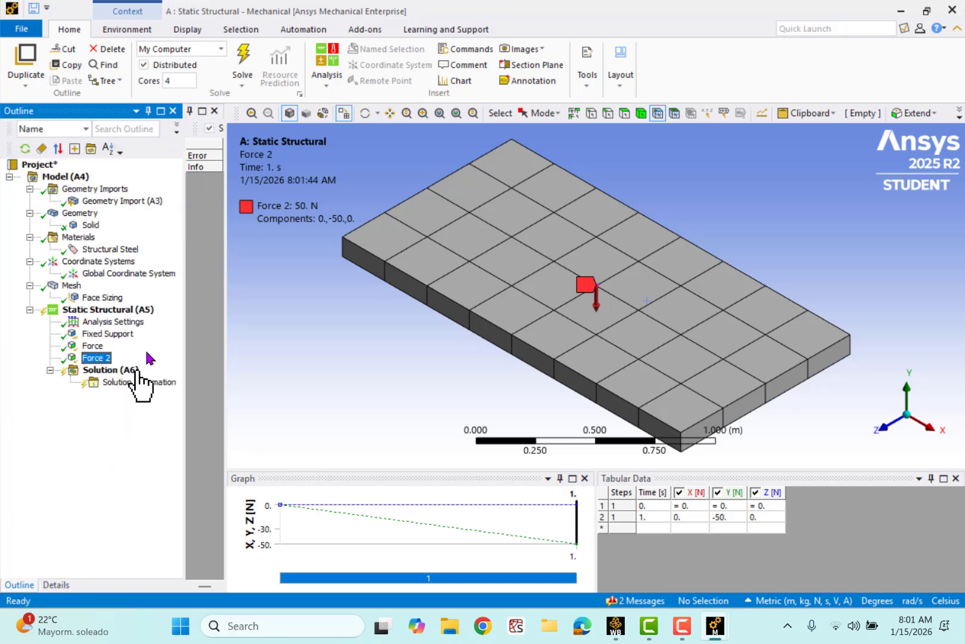
left_click(125, 310)
right_click(124, 309)
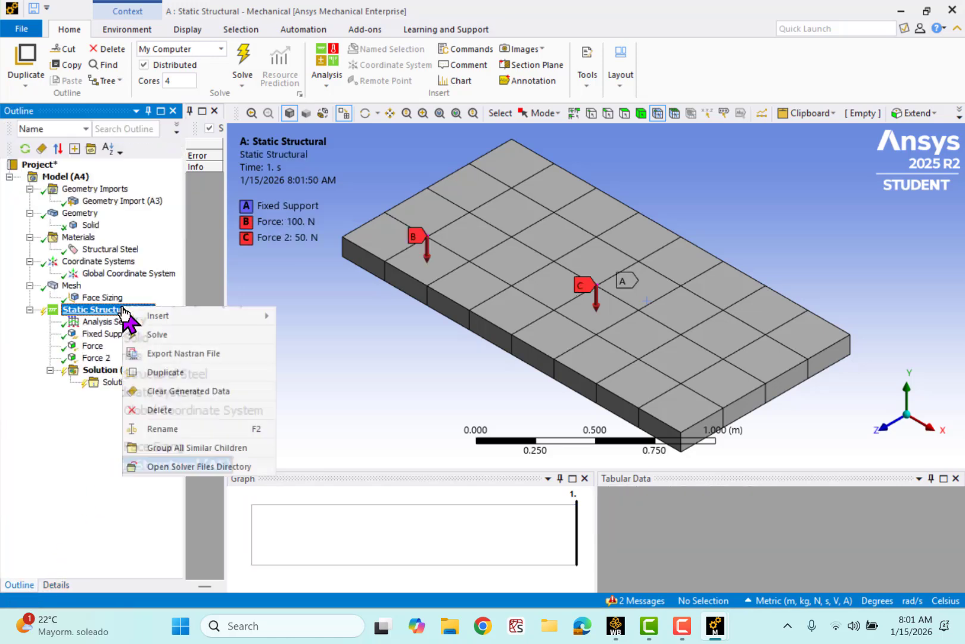
mouse_move(172, 320)
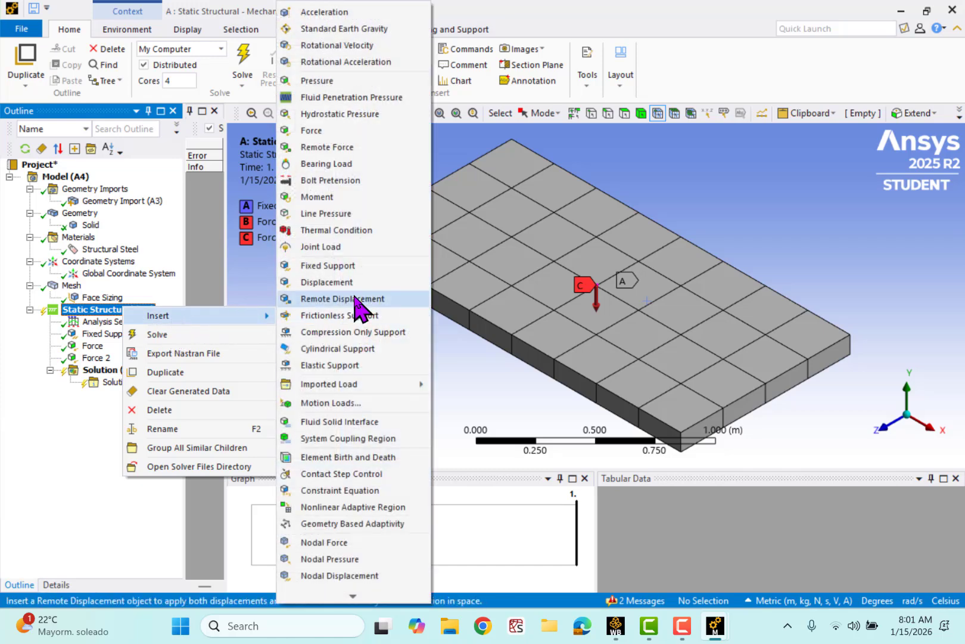
left_click(316, 130)
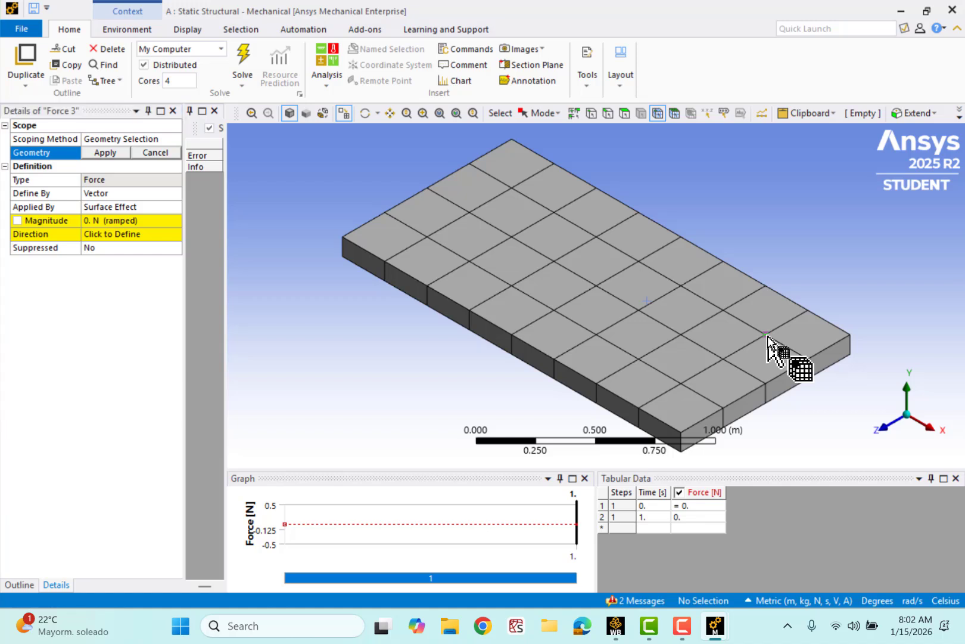
left_click(767, 334)
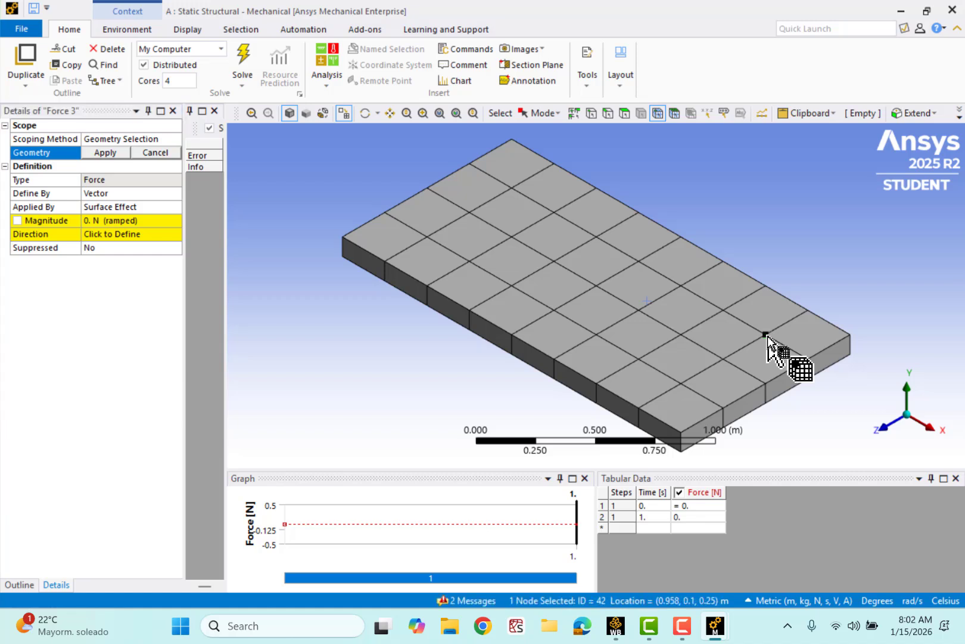
left_click(105, 153)
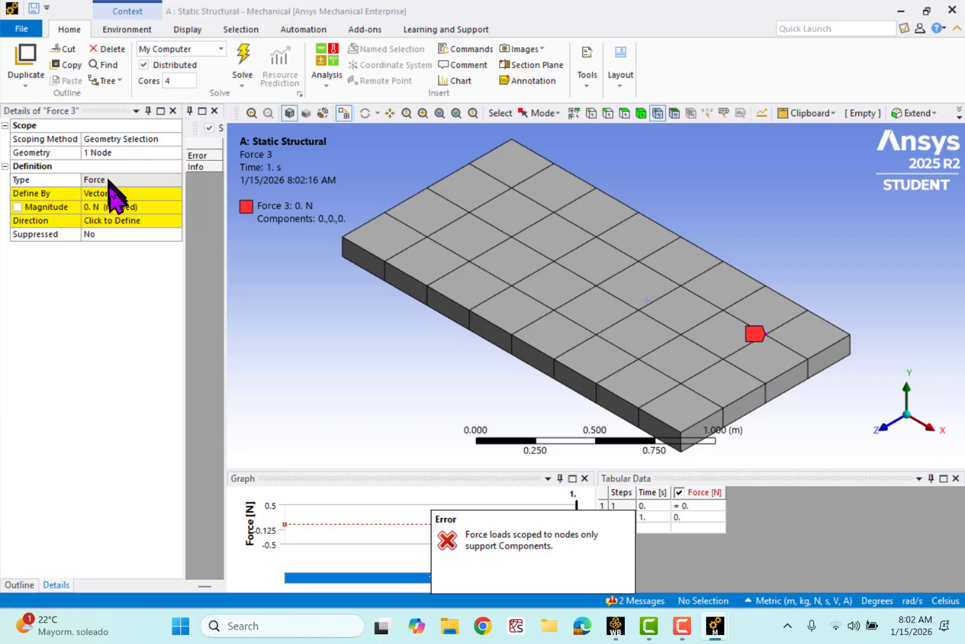
- Define the third force by Components and set its Y Component to -50 N
left_click(102, 180)
left_click(129, 193)
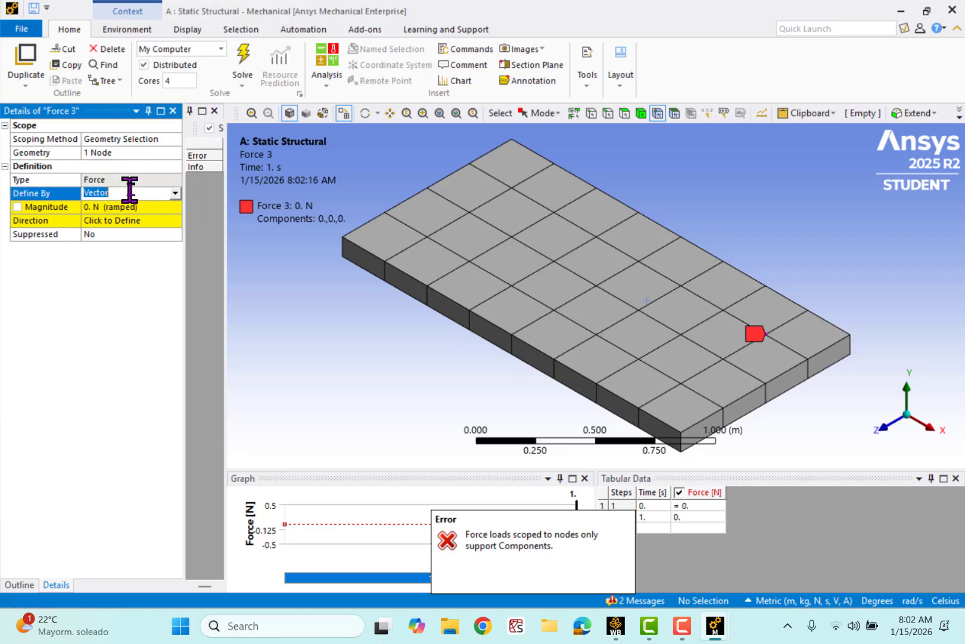
left_click(175, 193)
left_click(150, 205)
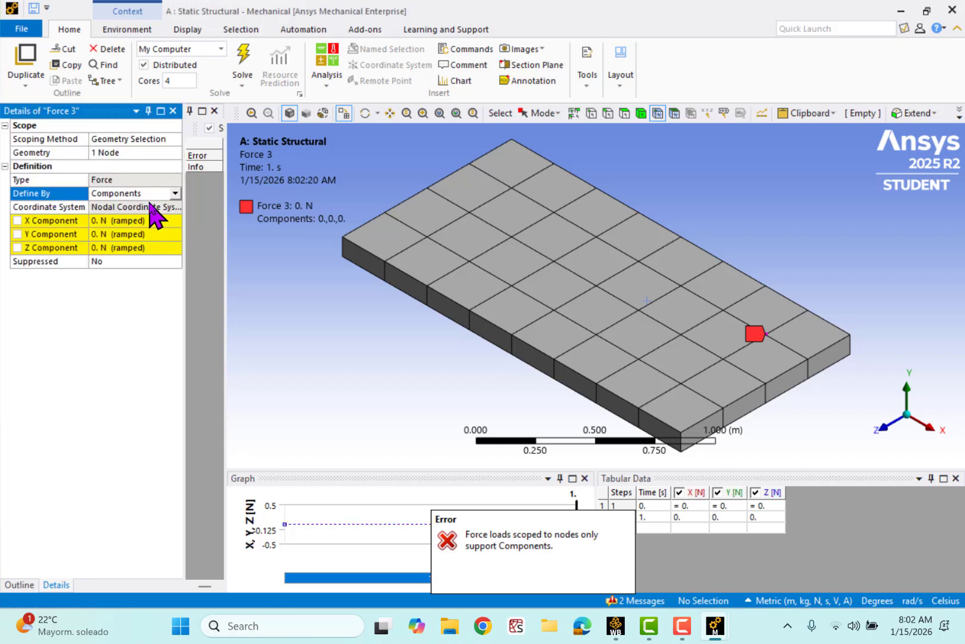
left_click(157, 234)
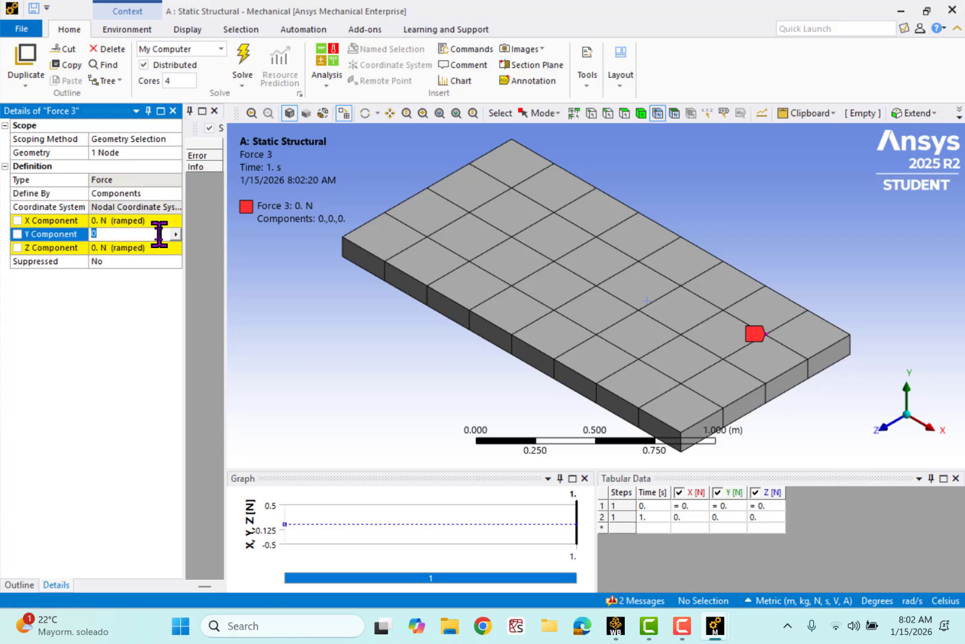
key("Return")
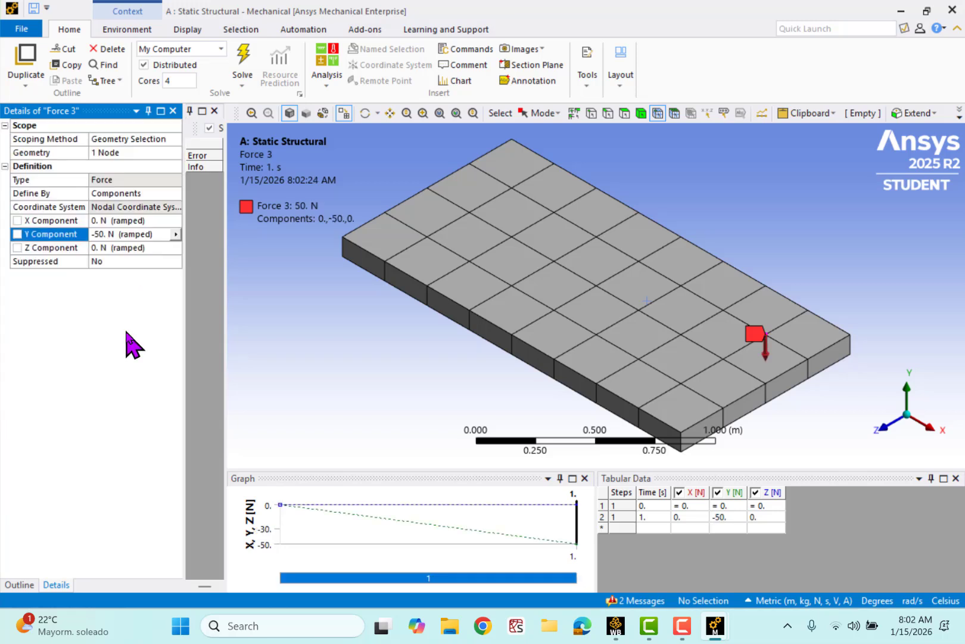
- Review the three applied nodal forces in turn, checking each one's location and components on the plate
left_click(19, 585)
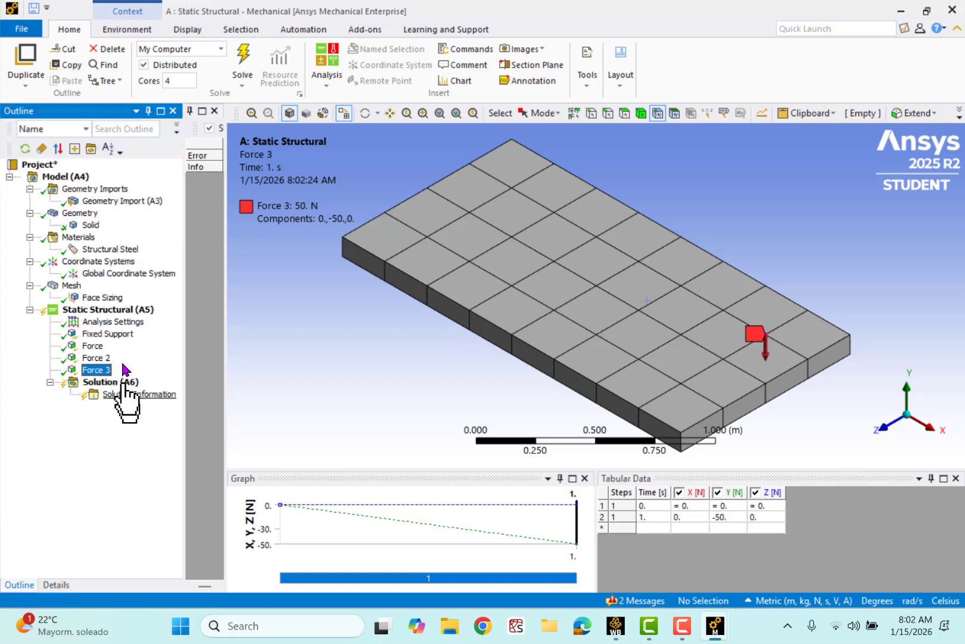
left_click(96, 346)
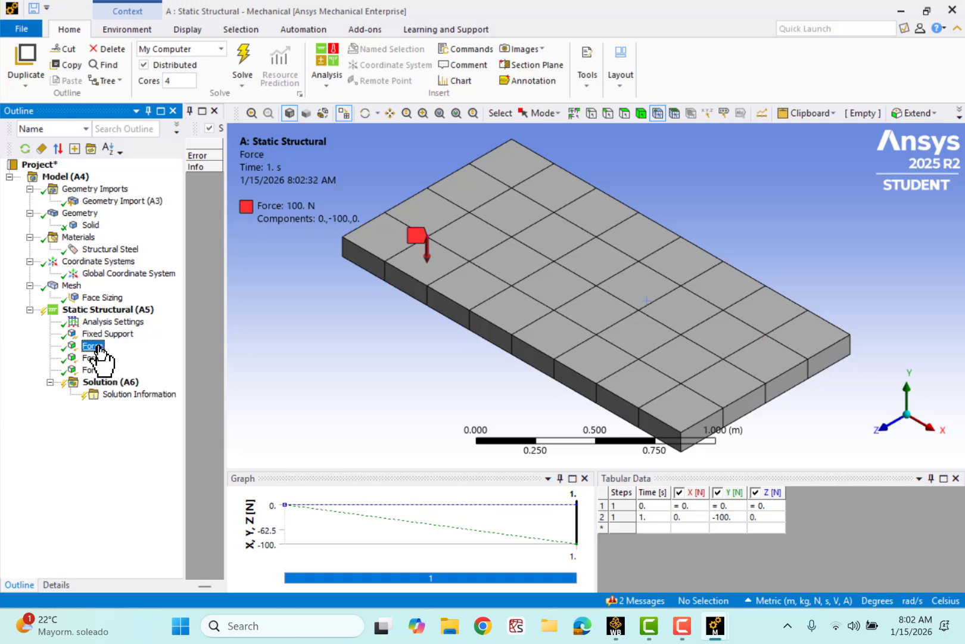
left_click(99, 357)
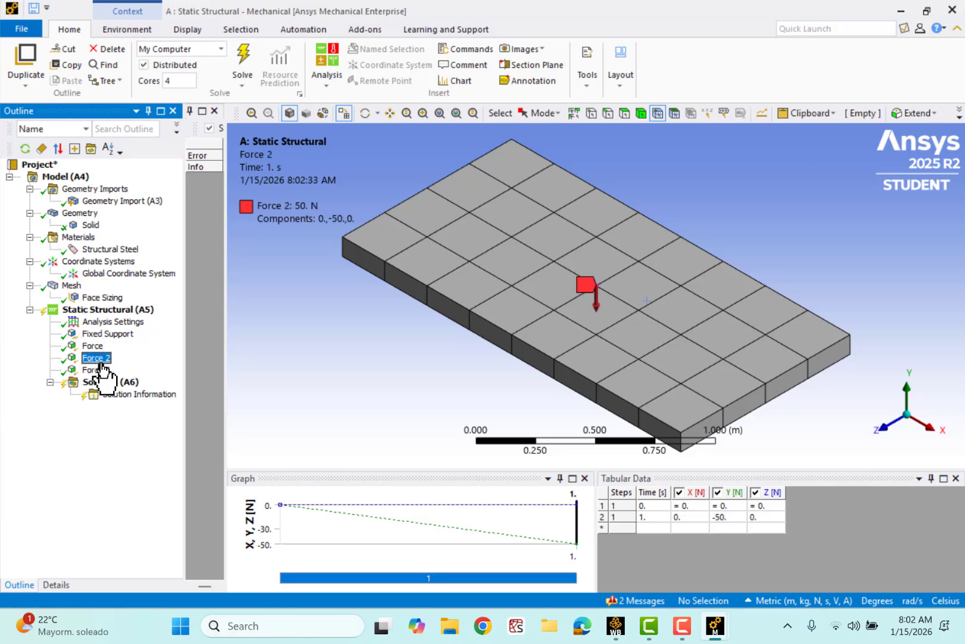
left_click(98, 370)
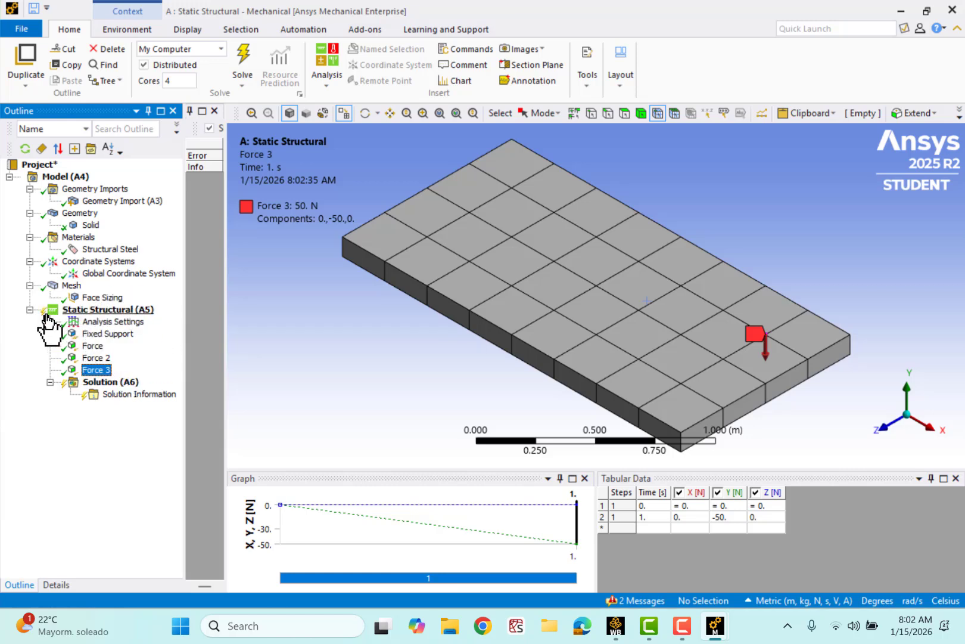
- Insert a Force Reaction probe under Solution and set its Boundary Condition to Fixed Support
right_click(118, 383)
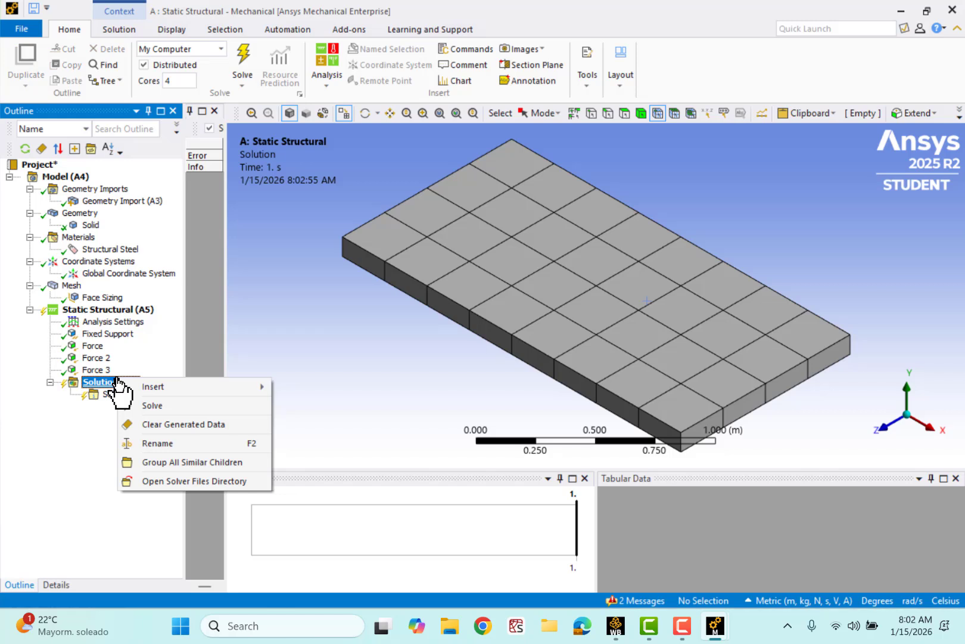
mouse_move(156, 389)
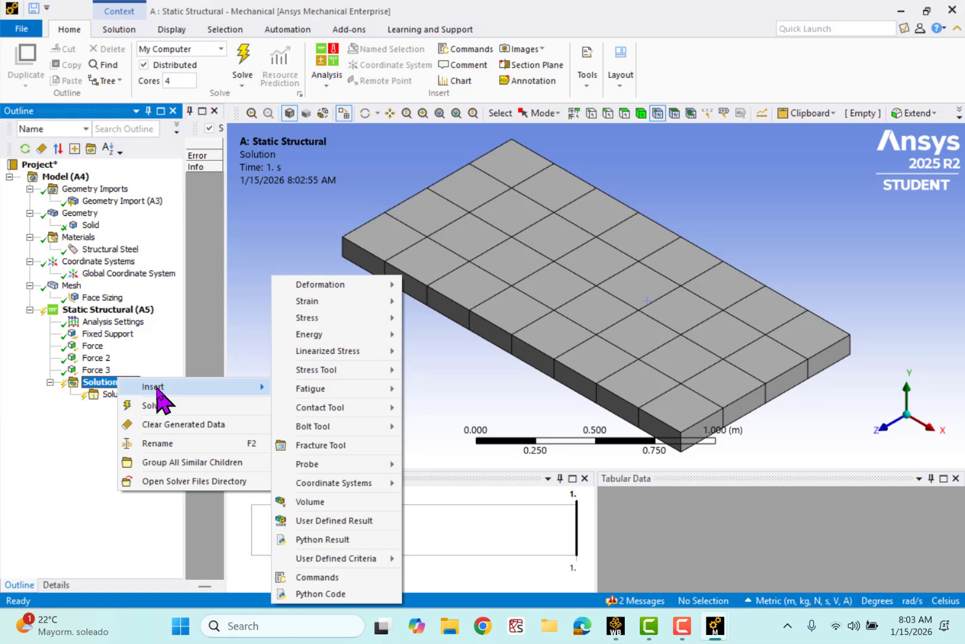
mouse_move(320, 285)
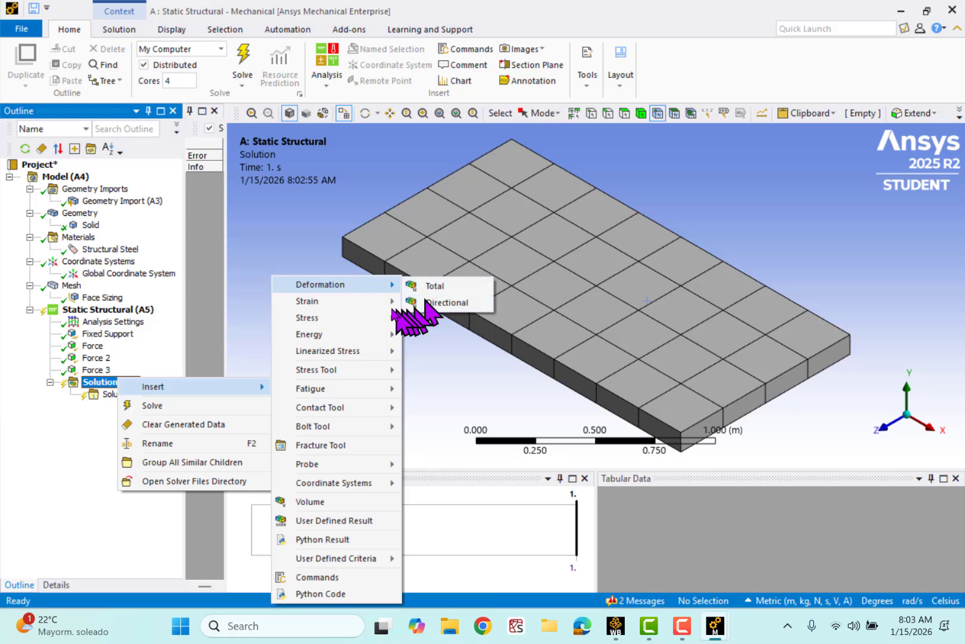
mouse_move(391, 305)
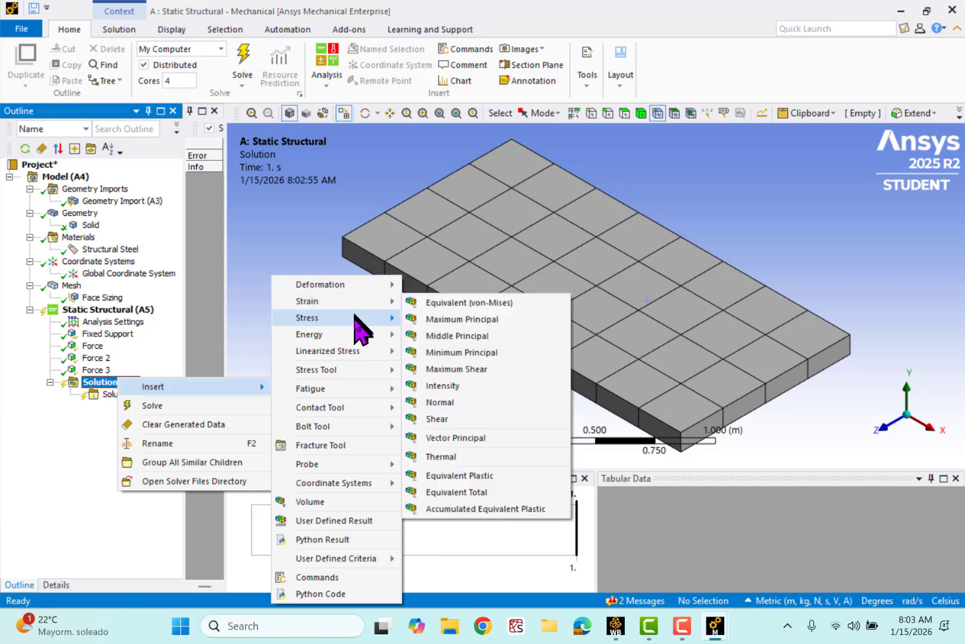
mouse_move(356, 318)
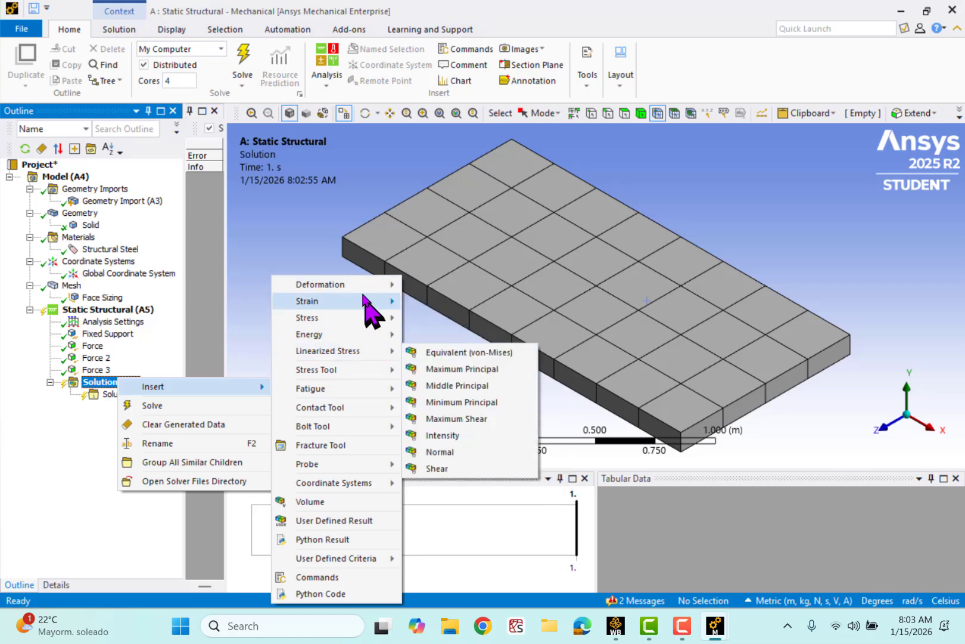
mouse_move(361, 356)
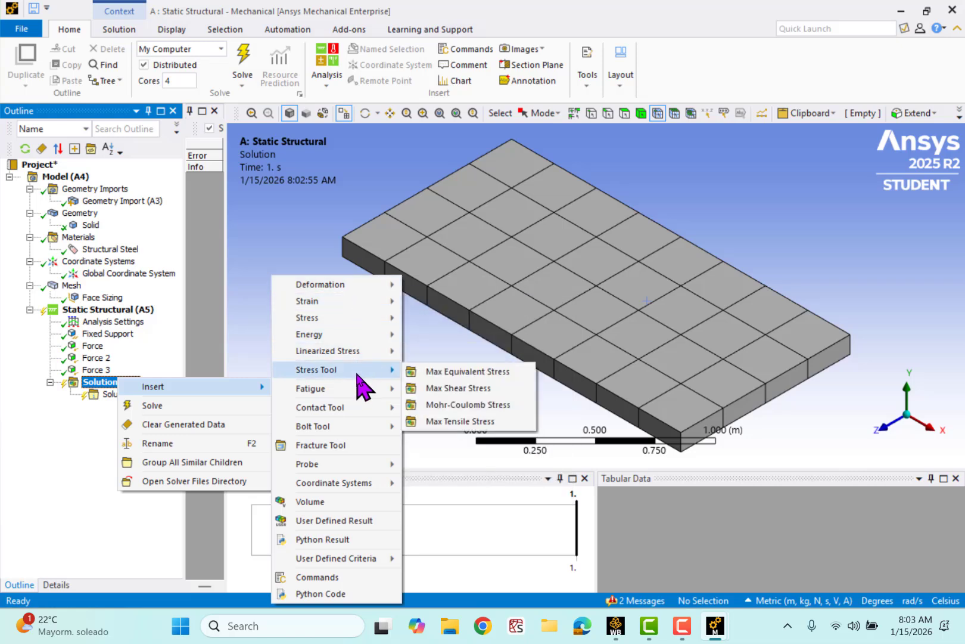
mouse_move(354, 424)
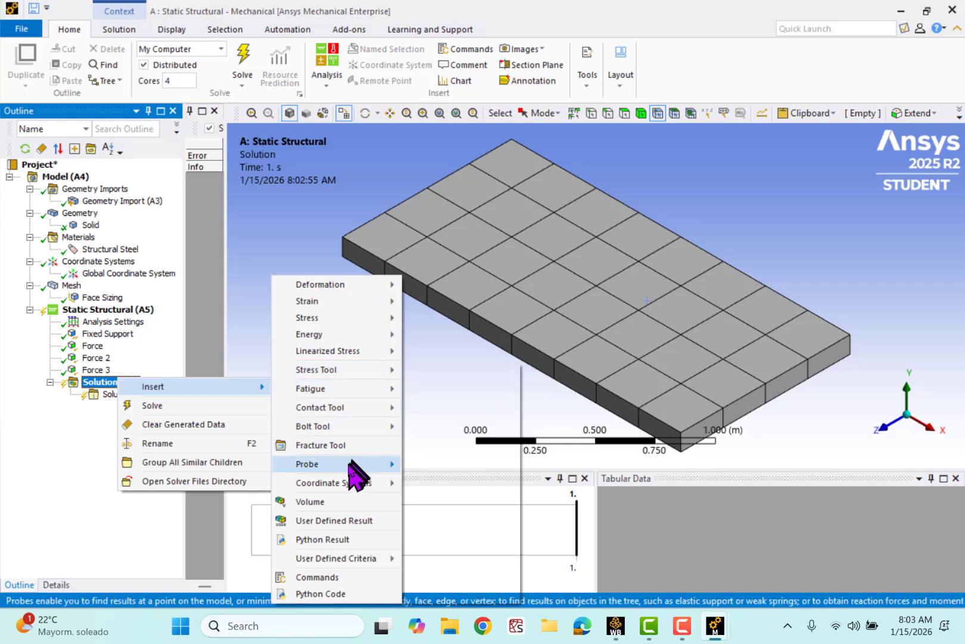
mouse_move(348, 465)
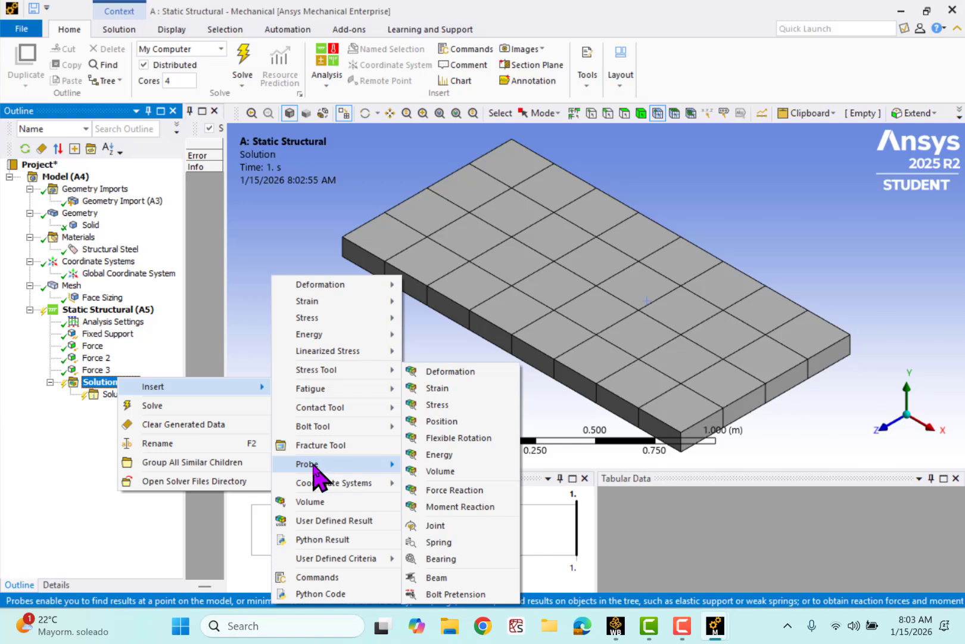
left_click(433, 490)
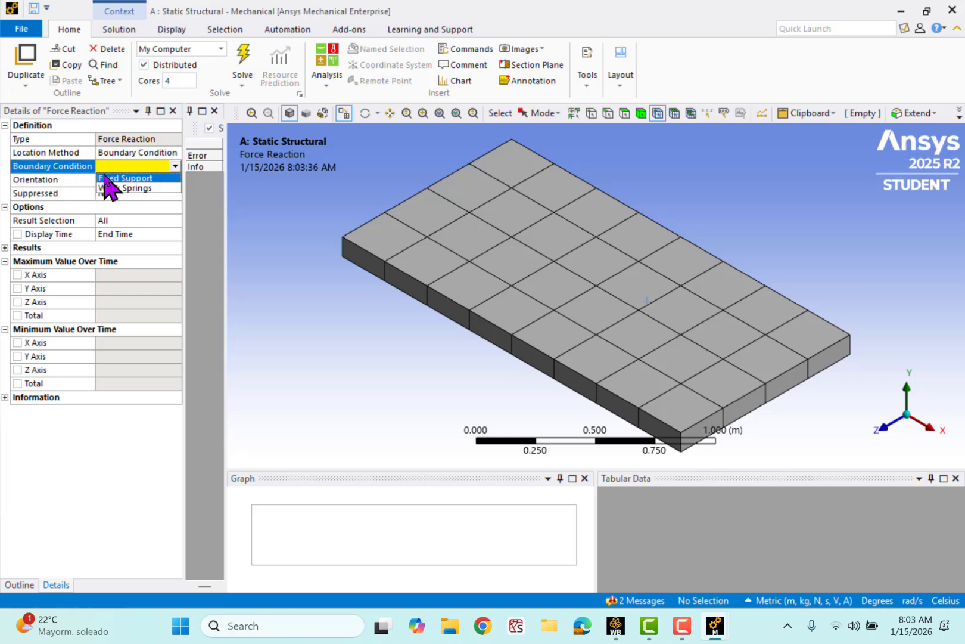
left_click(104, 178)
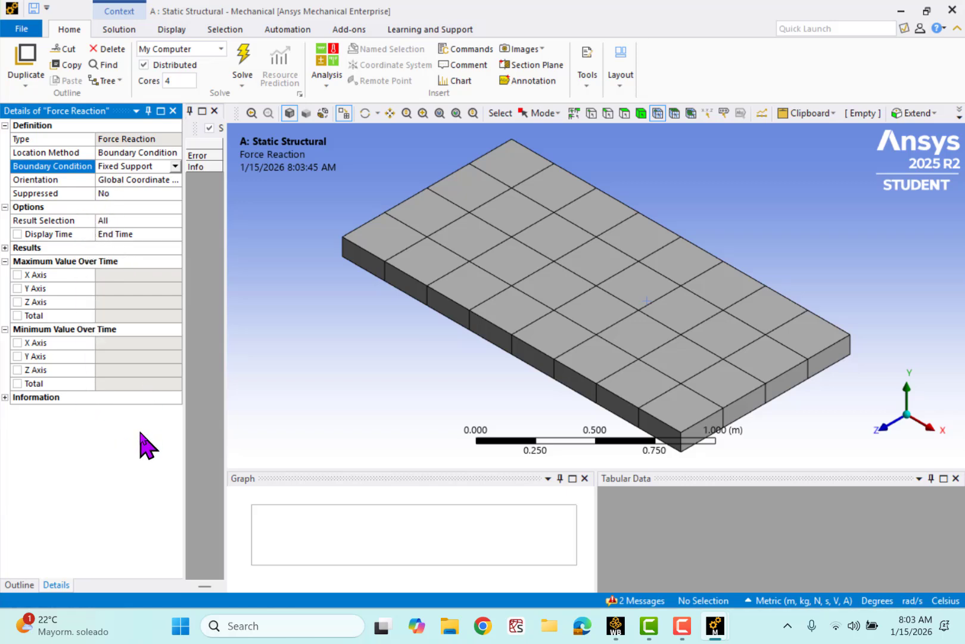
- Insert a Moment Reaction probe under Solution and set its Boundary Condition to Fixed Support
left_click(25, 586)
left_click(117, 382)
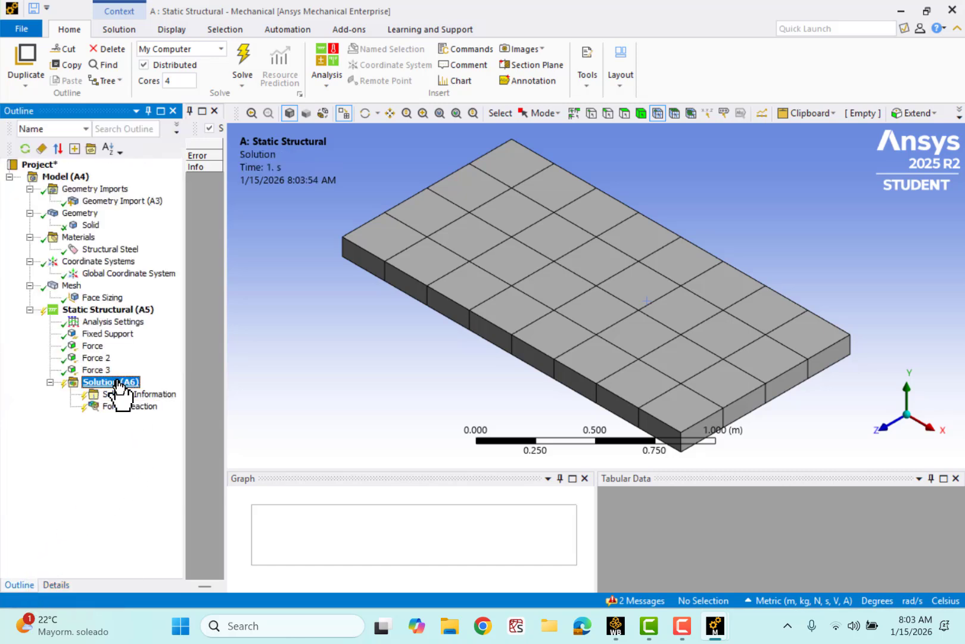
right_click(117, 382)
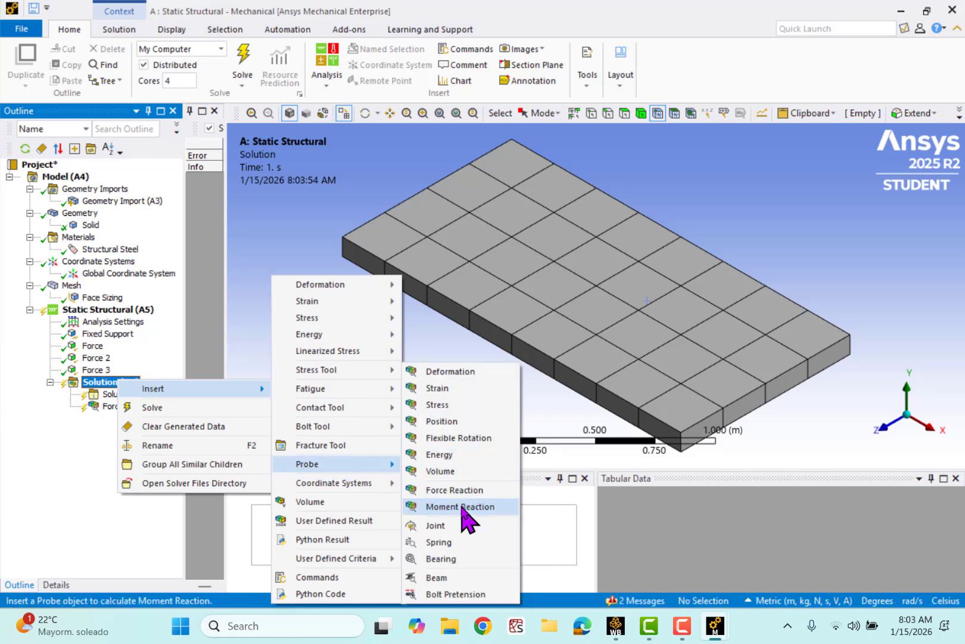
left_click(462, 506)
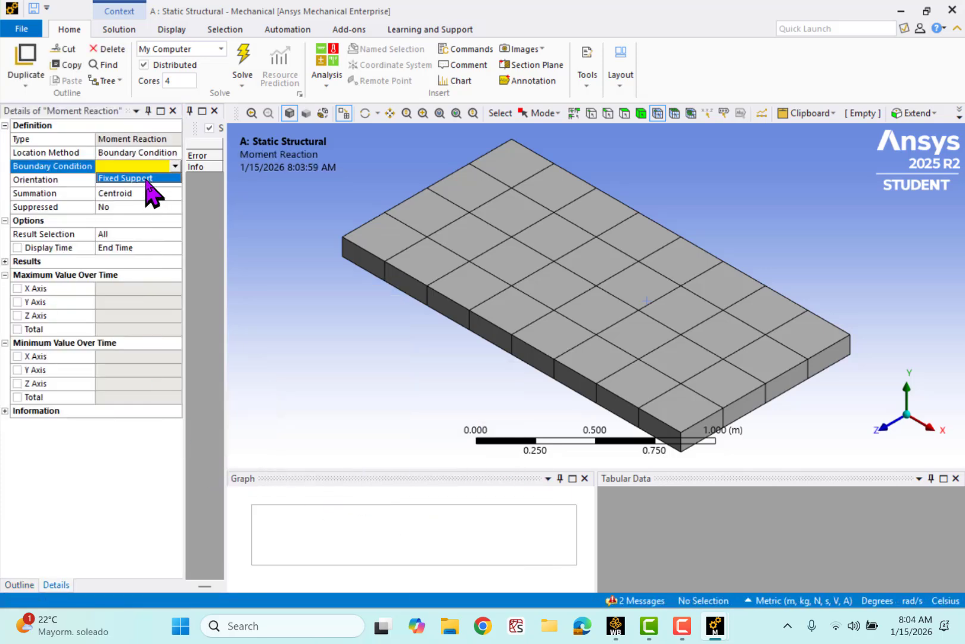
left_click(149, 178)
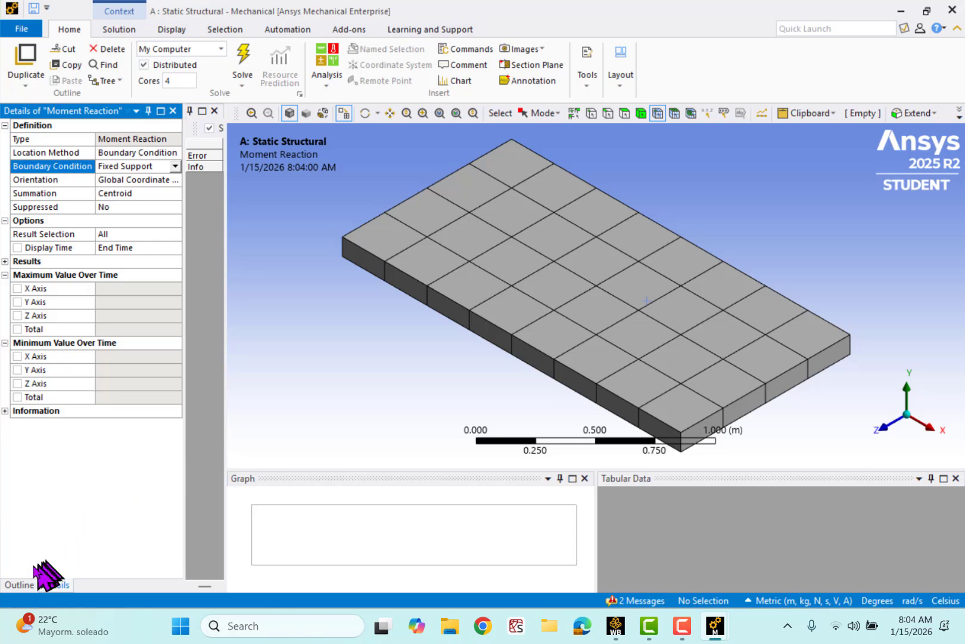
- Solve the static structural analysis and display the Force Reaction and Moment Reaction probe results
left_click(24, 584)
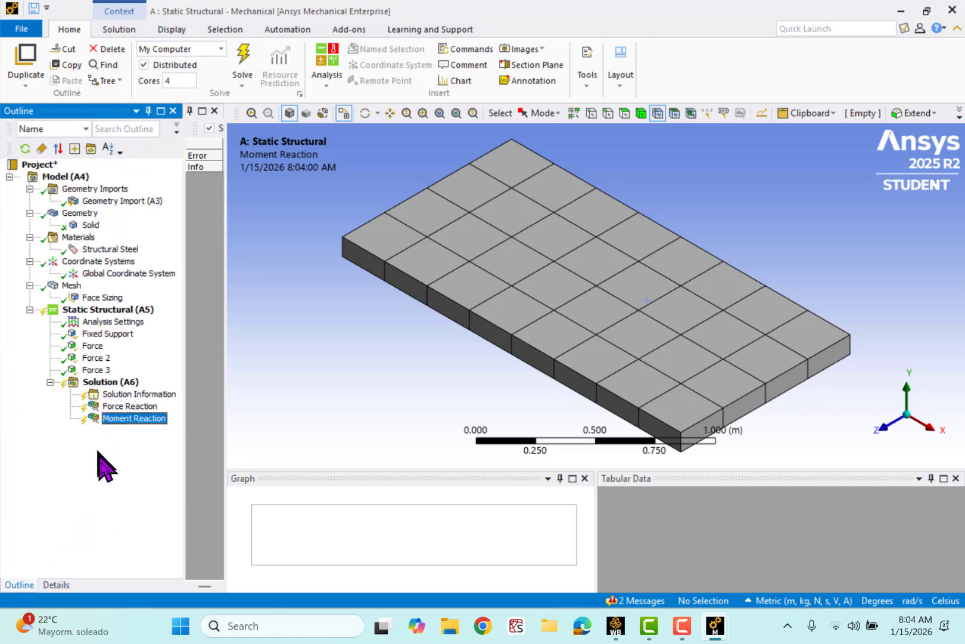
right_click(115, 383)
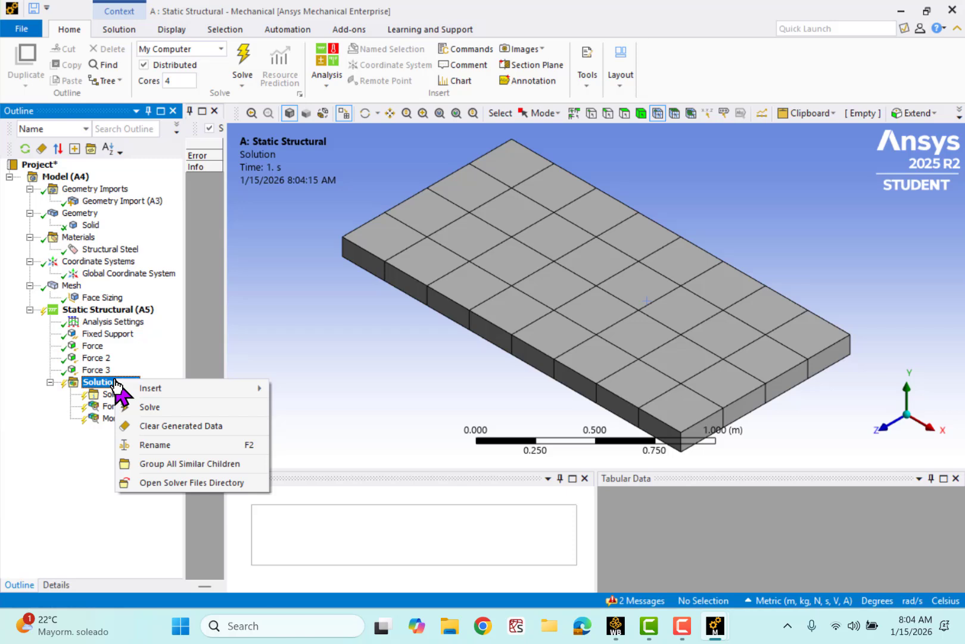
left_click(158, 407)
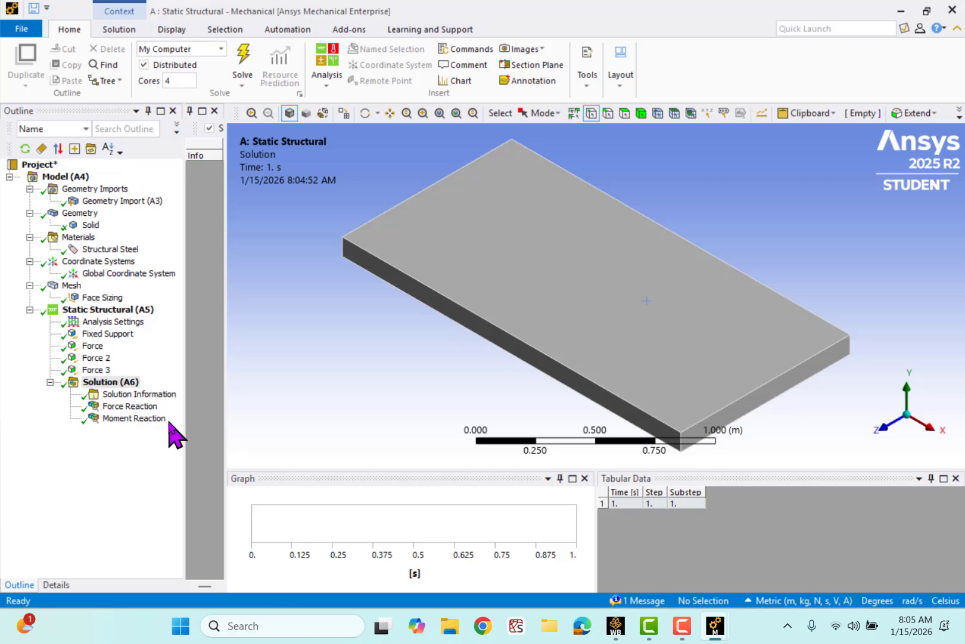
left_click(130, 406)
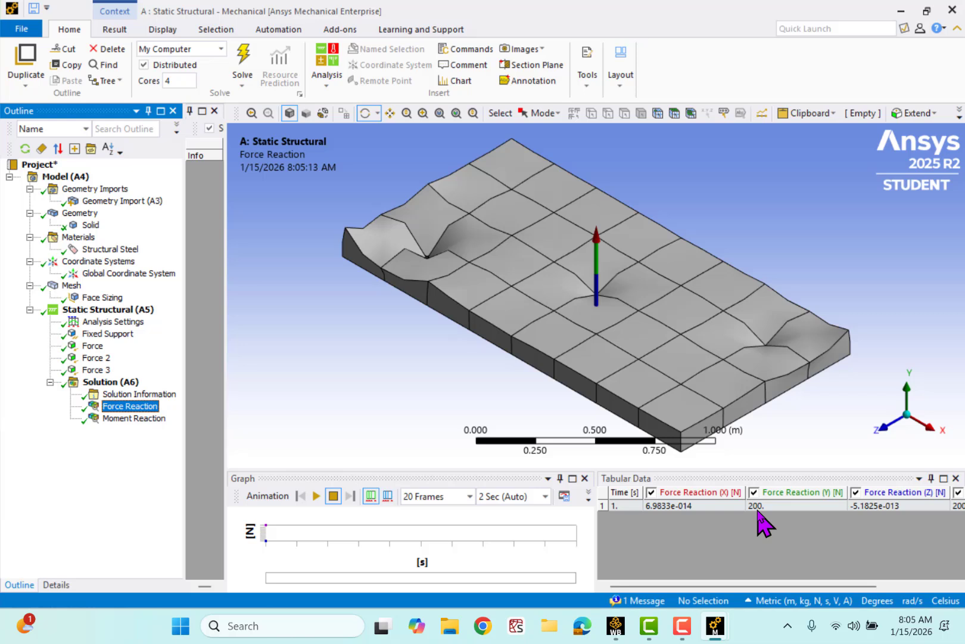
left_click(132, 419)
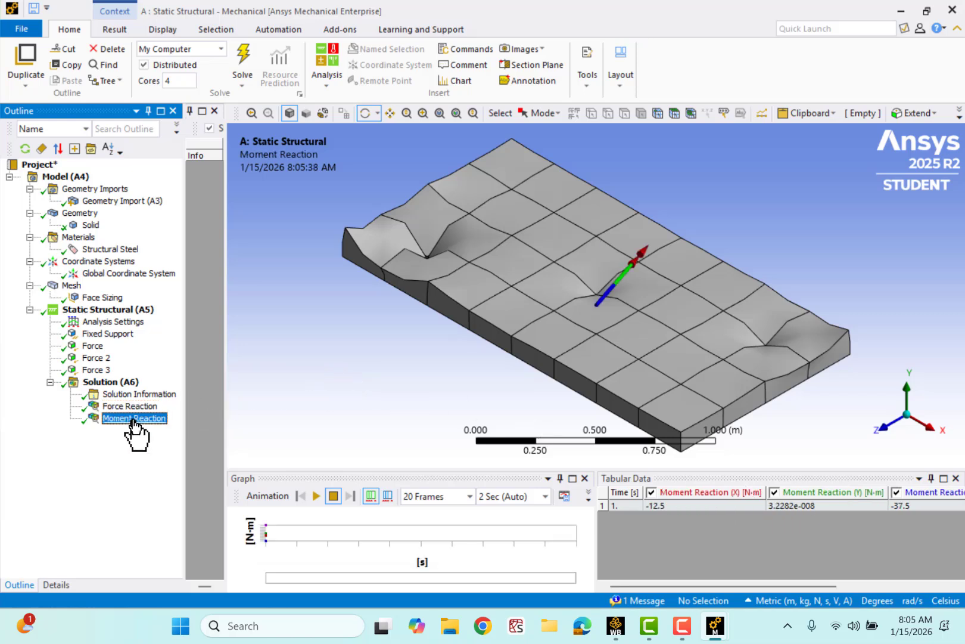